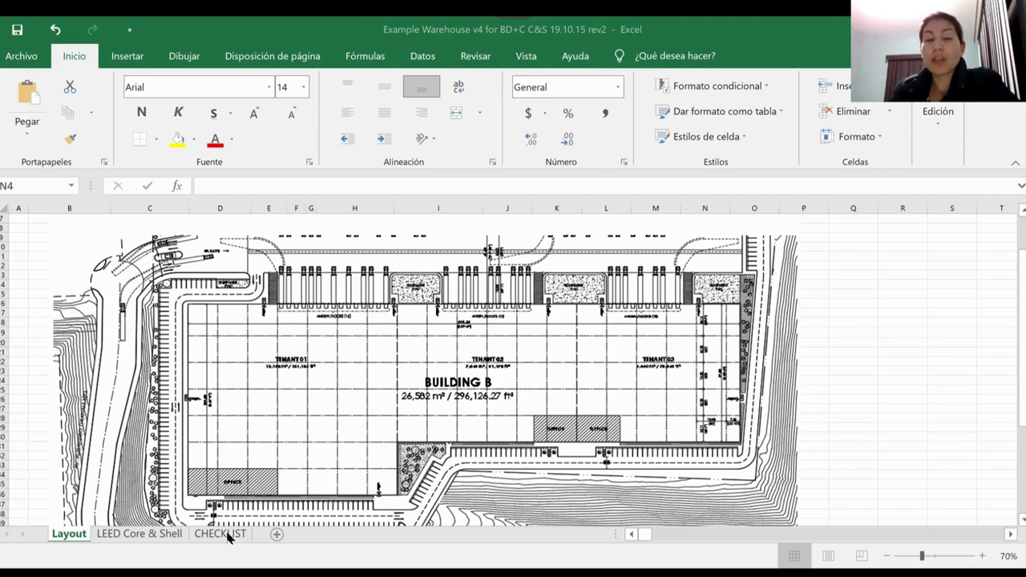
Step: Open the CHECKLIST sheet and look over the LEED v4 Core and Shell project checklist from its header down
left_click(221, 534)
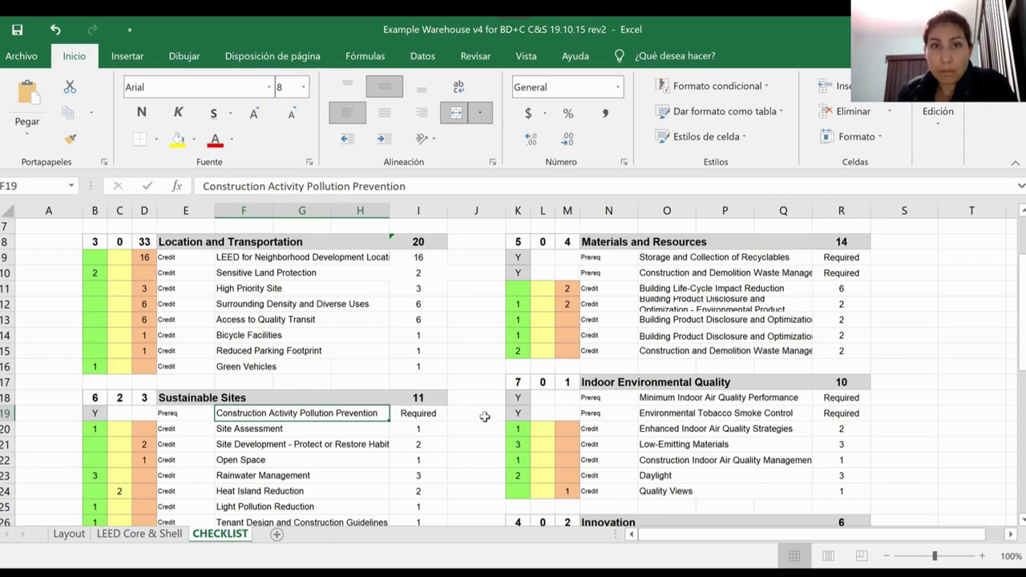
scroll(506, 393, "up", 2)
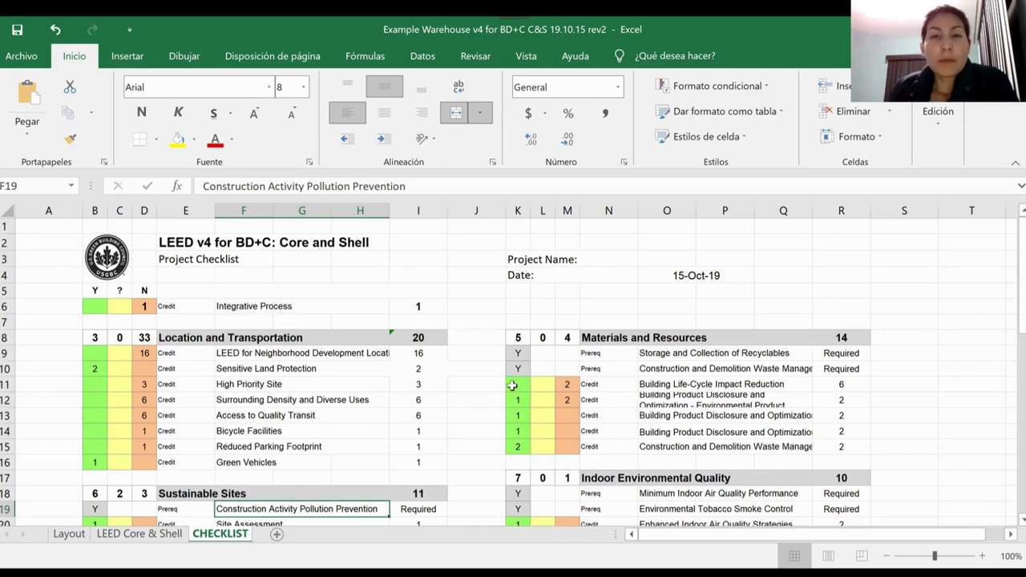
scroll(511, 386, "down", 1)
scroll(511, 386, "up", 1)
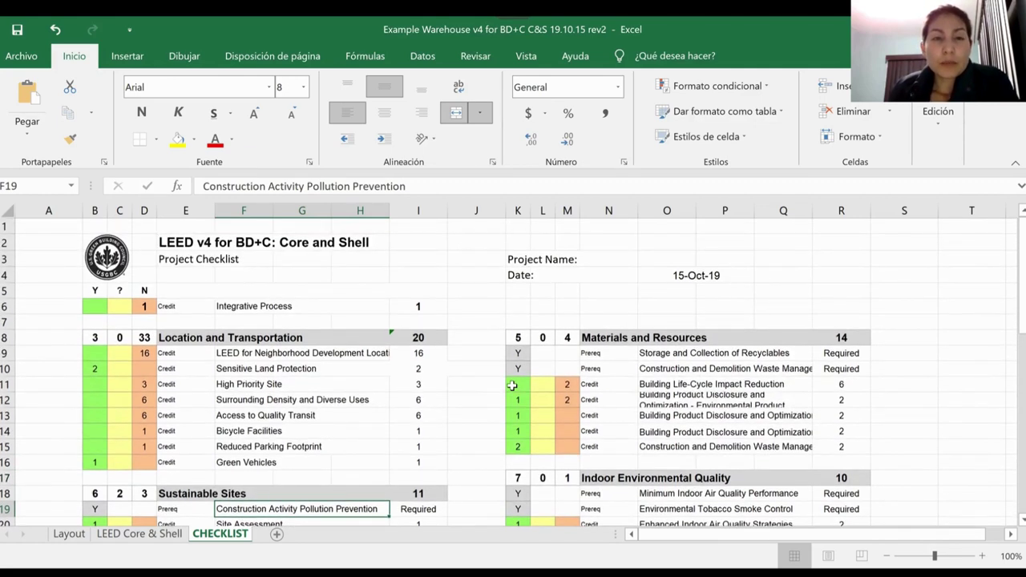
scroll(511, 386, "down", 1)
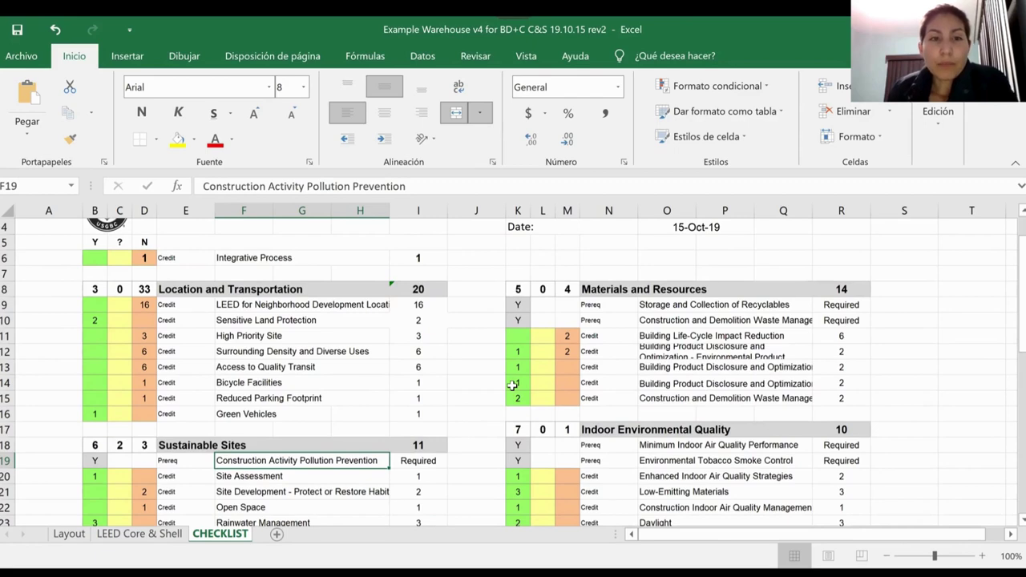
scroll(511, 386, "up", 1)
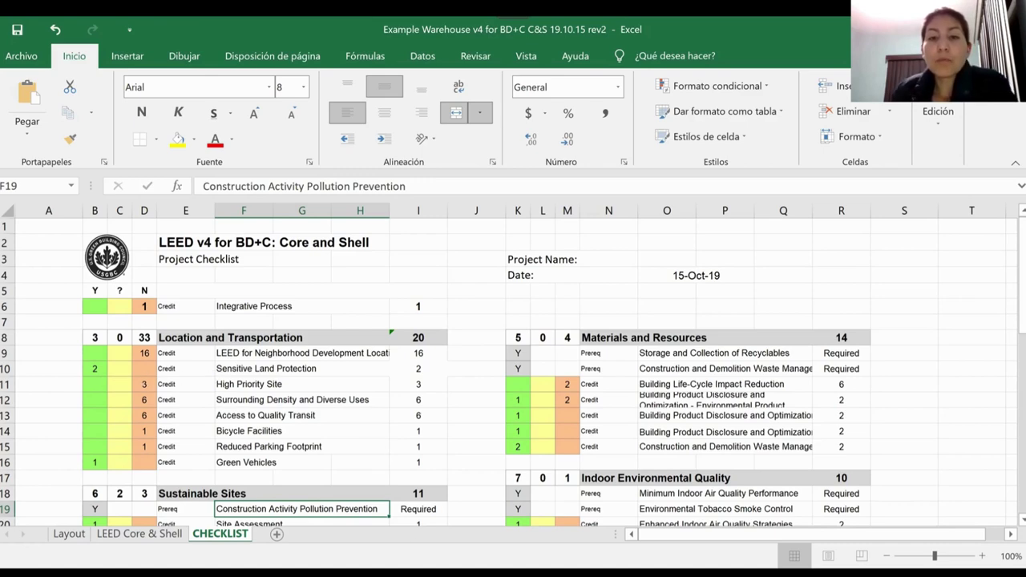
key("alt+Tab")
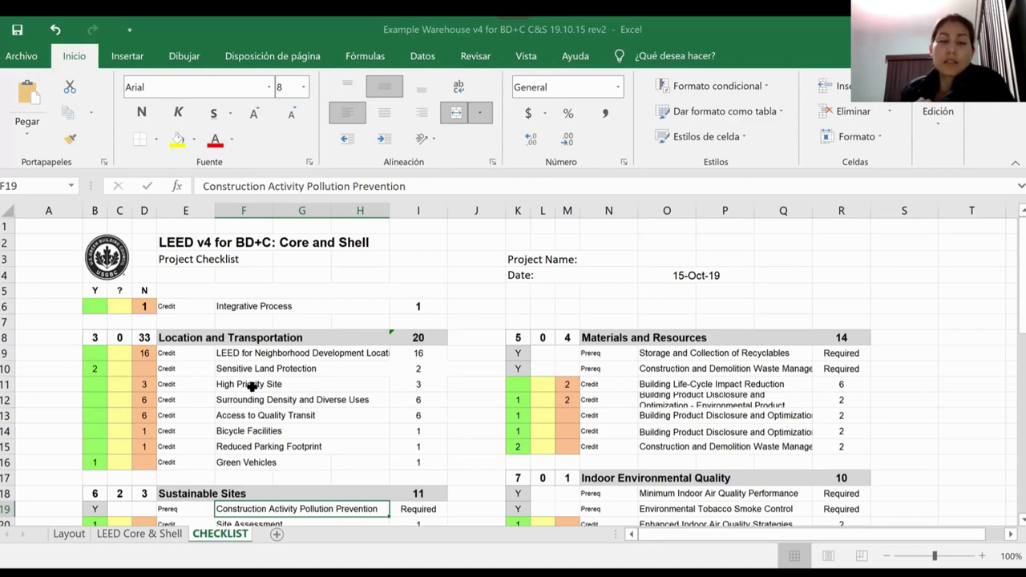
Step: Examine the Sensitive Land Protection points and the Surrounding Density and Diverse Uses row under Location and Transportation
scroll(219, 392, "down", 1)
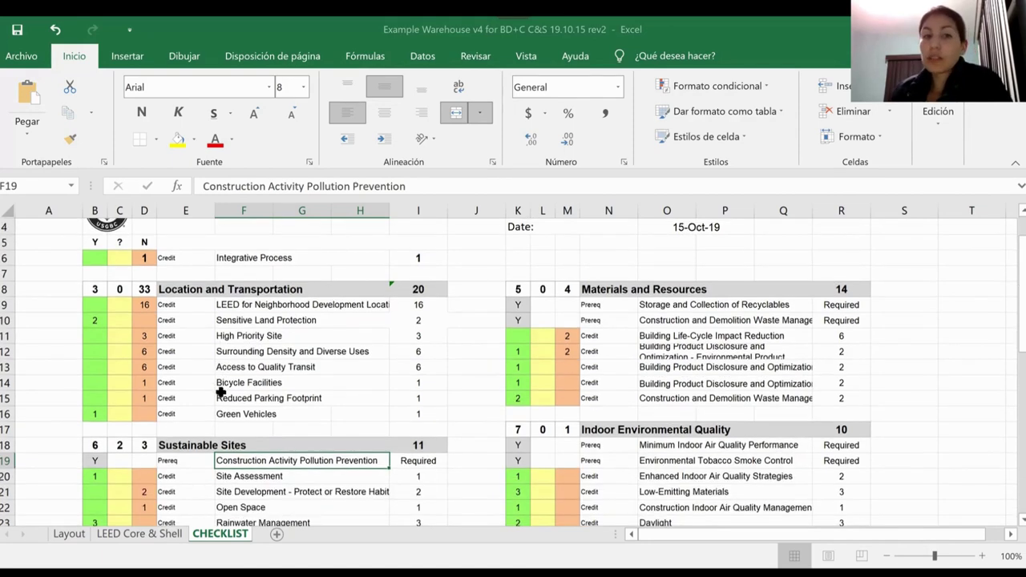
left_click(97, 318)
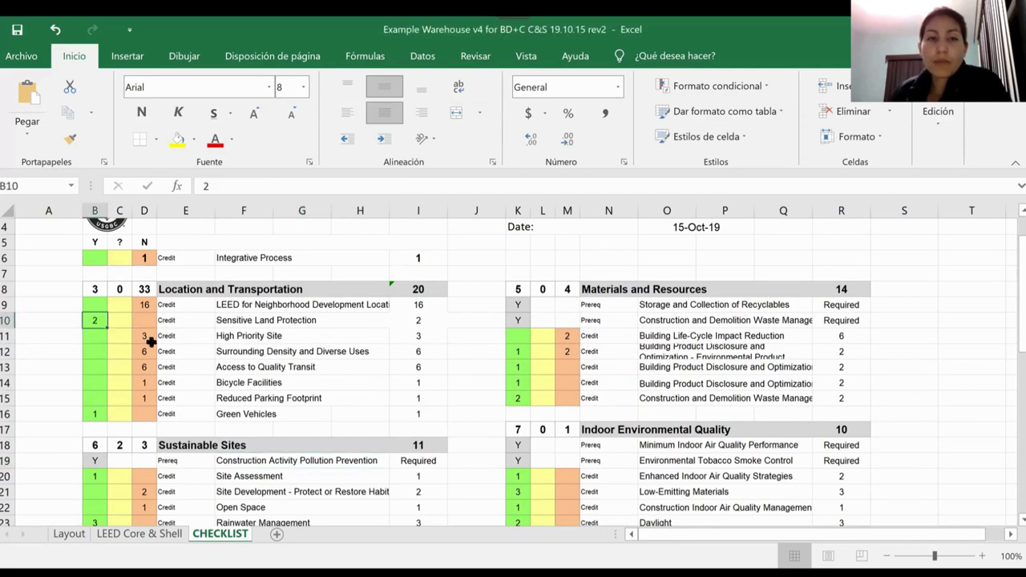
left_click(358, 350)
left_click_drag(313, 347, 94, 350)
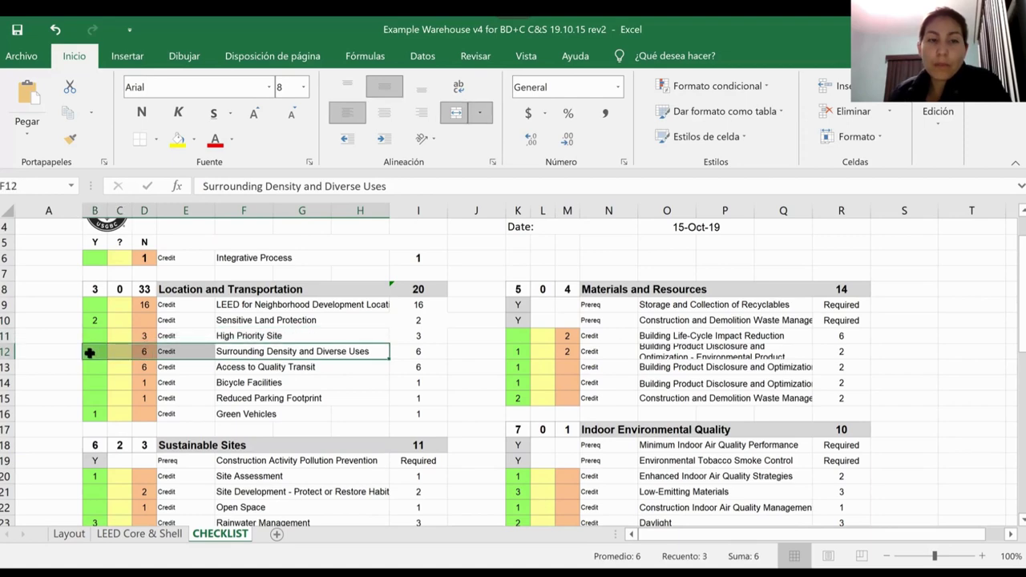
left_click(94, 350)
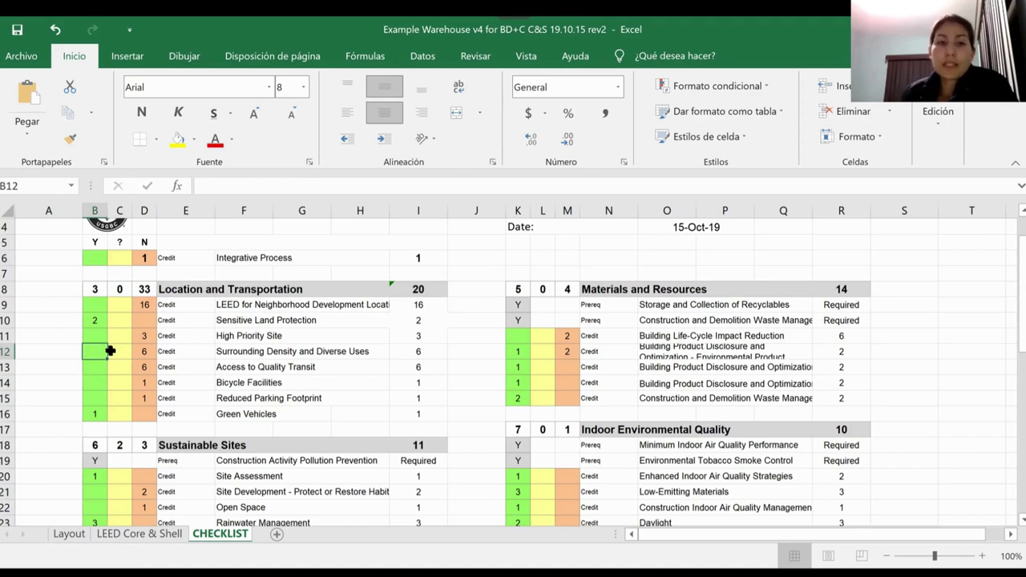
left_click(270, 353)
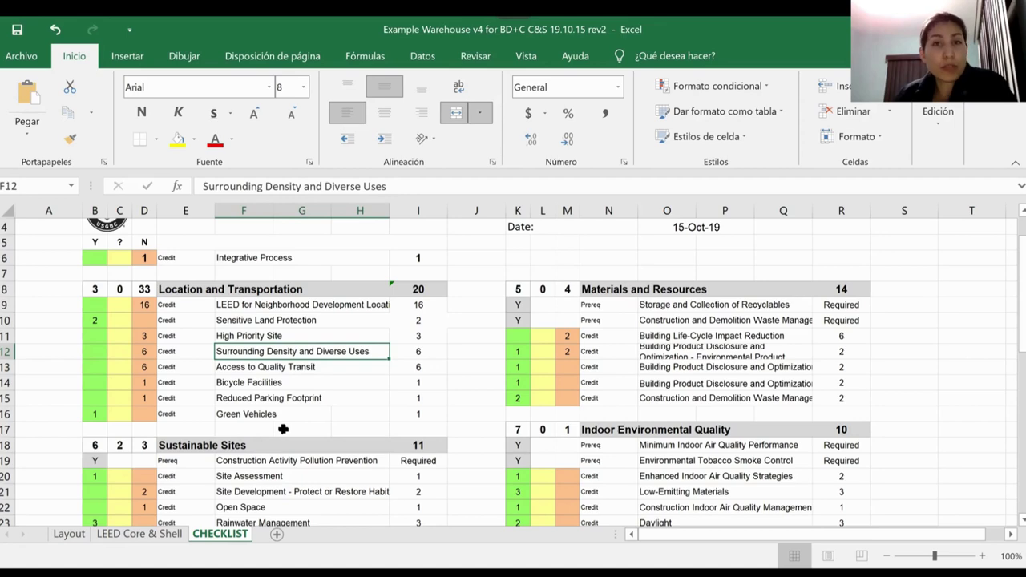
Step: Compare the Y and N points of the Surrounding Density and Diverse Uses and Access to Quality Transit credits
left_click(313, 368)
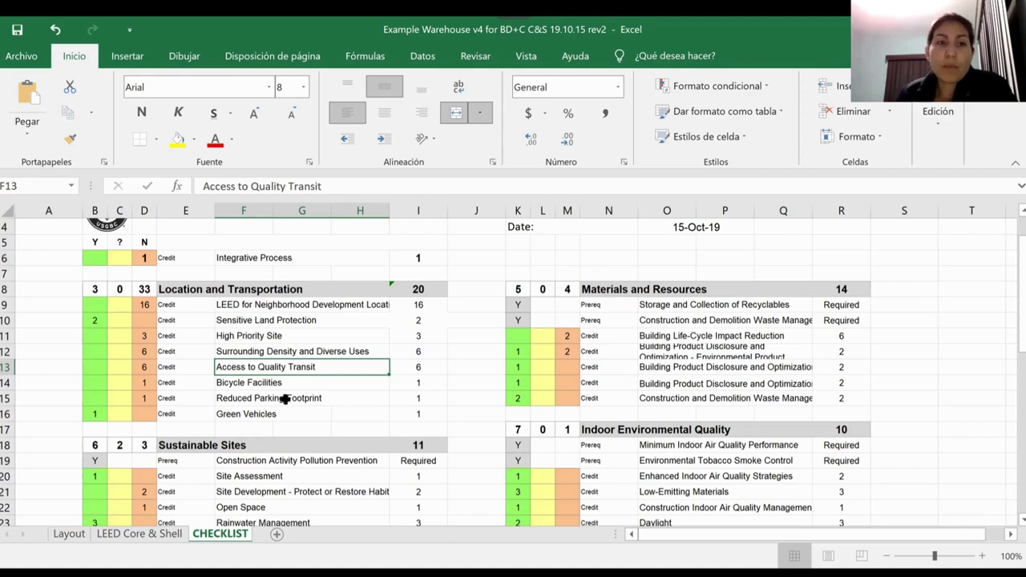
left_click(144, 350)
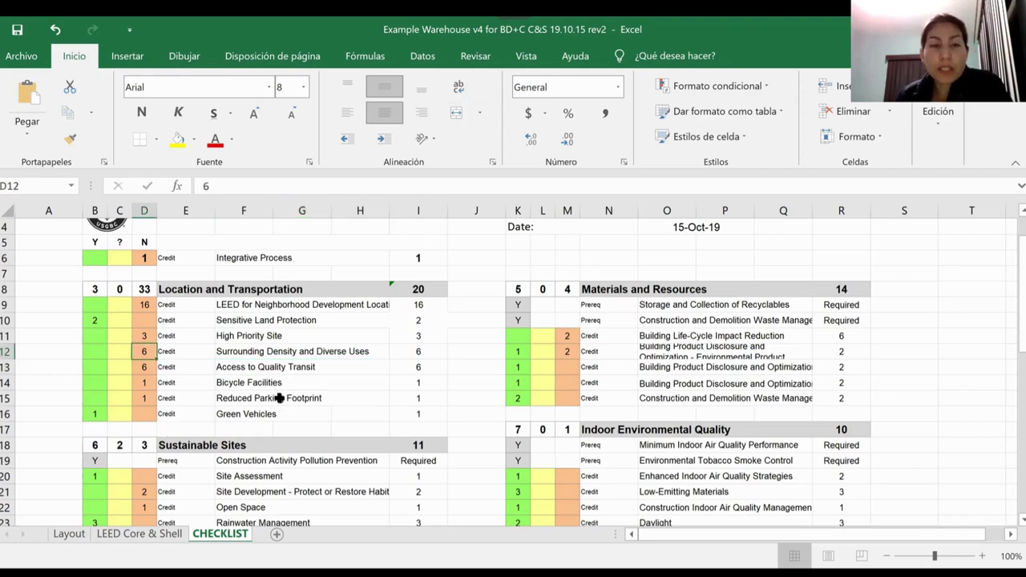
left_click(102, 349)
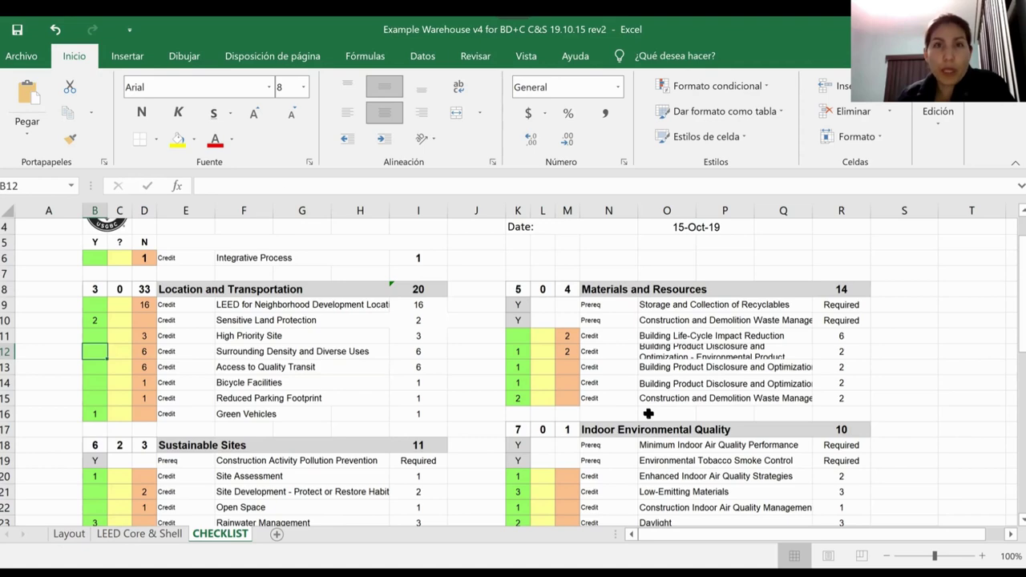
left_click(143, 367)
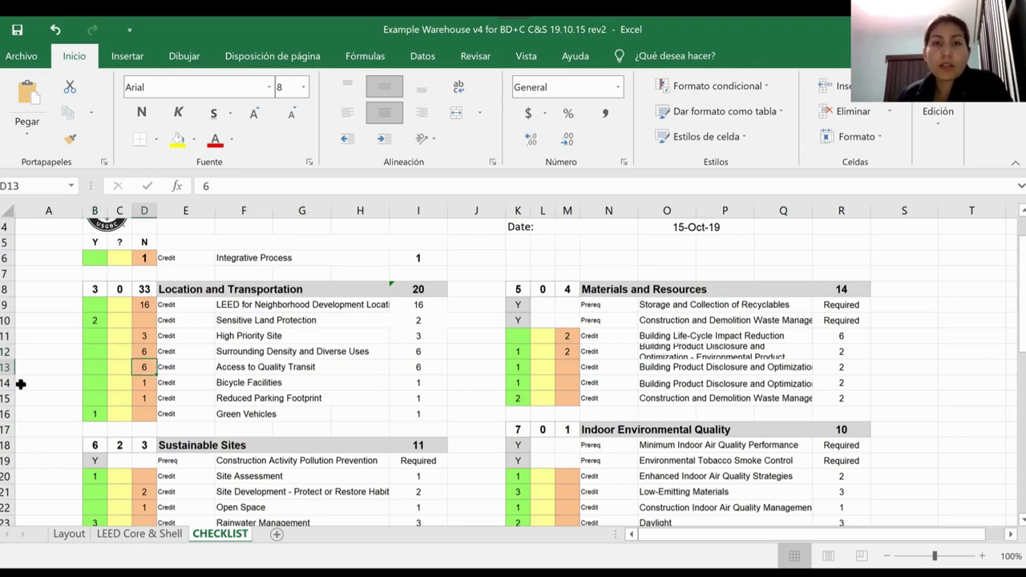
left_click(90, 368)
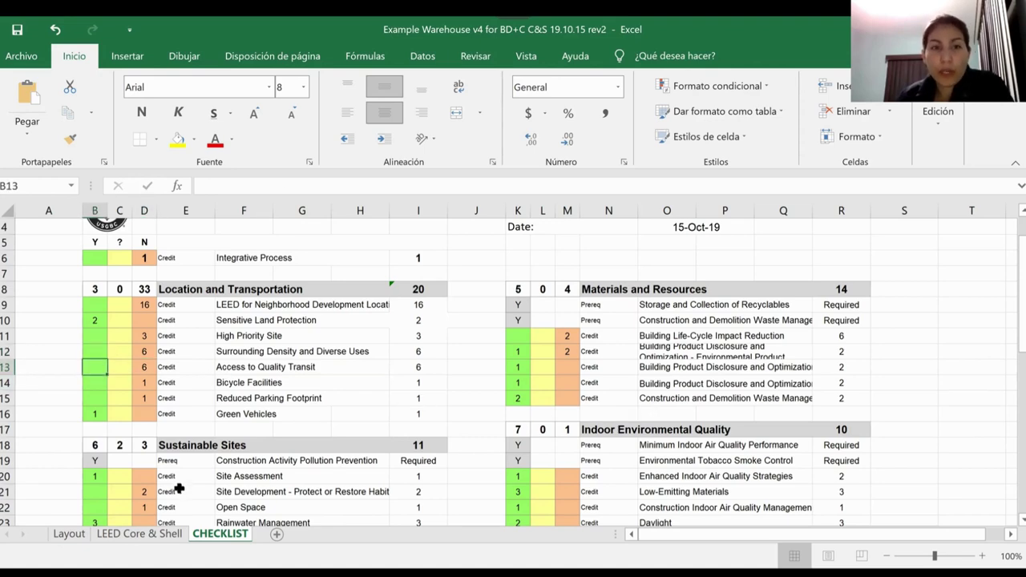
left_click(101, 351)
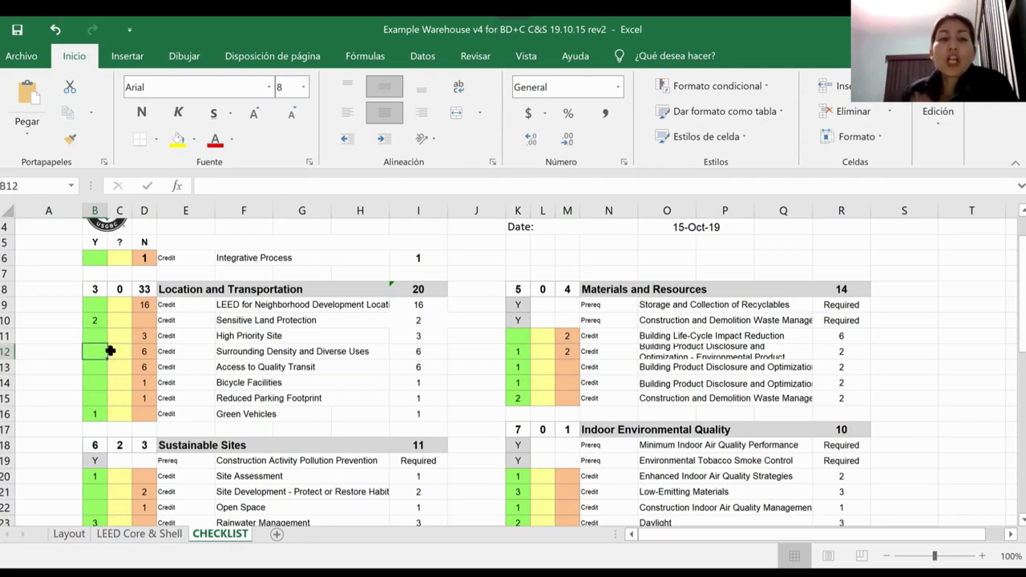
Step: Review the Surrounding Density and Diverse Uses credit, followed by the Access to Quality Transit row up to its Y cell
left_click(270, 353)
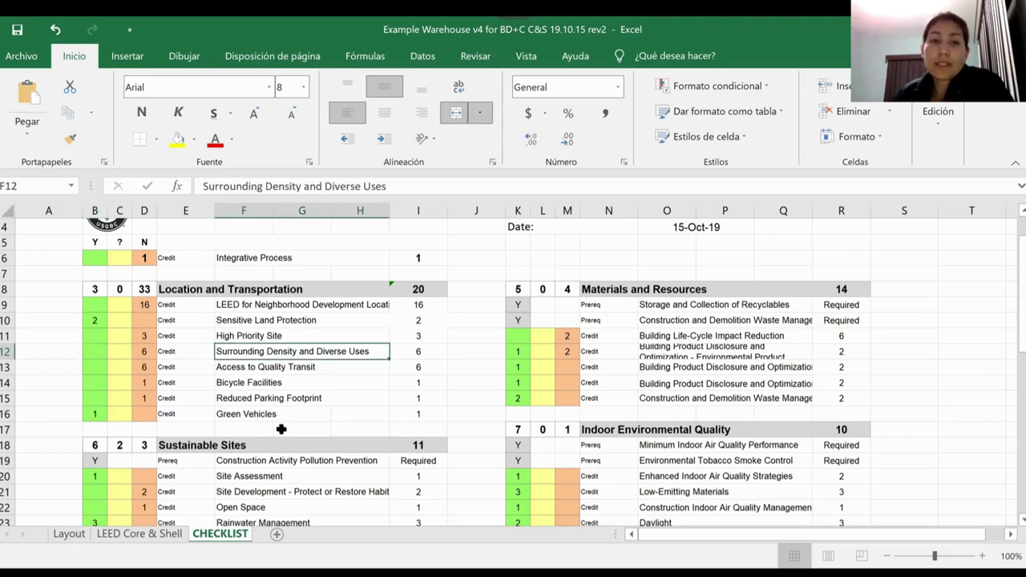
left_click(314, 368)
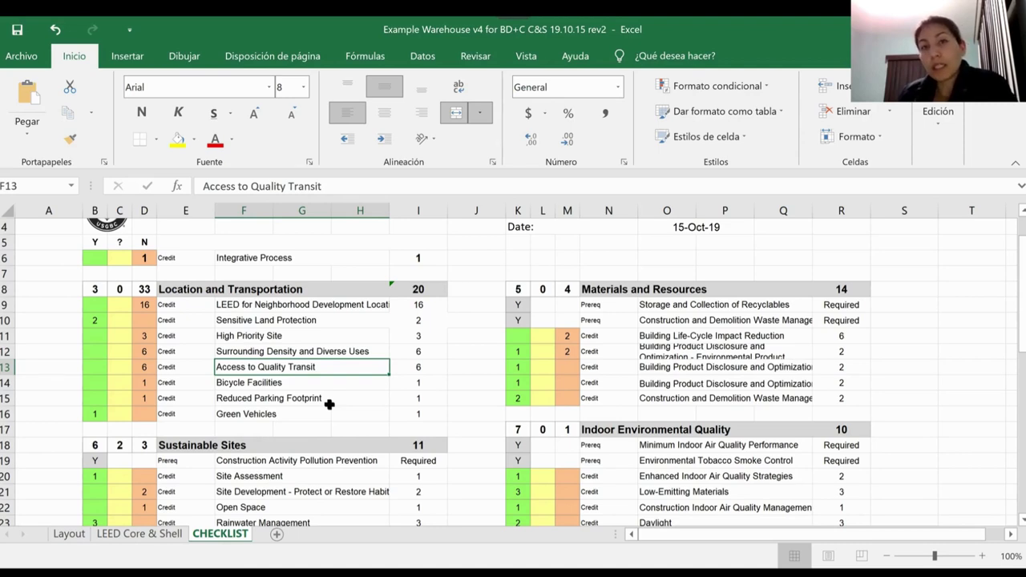
key("Left")
key("Left")
key("Left")
key("Left")
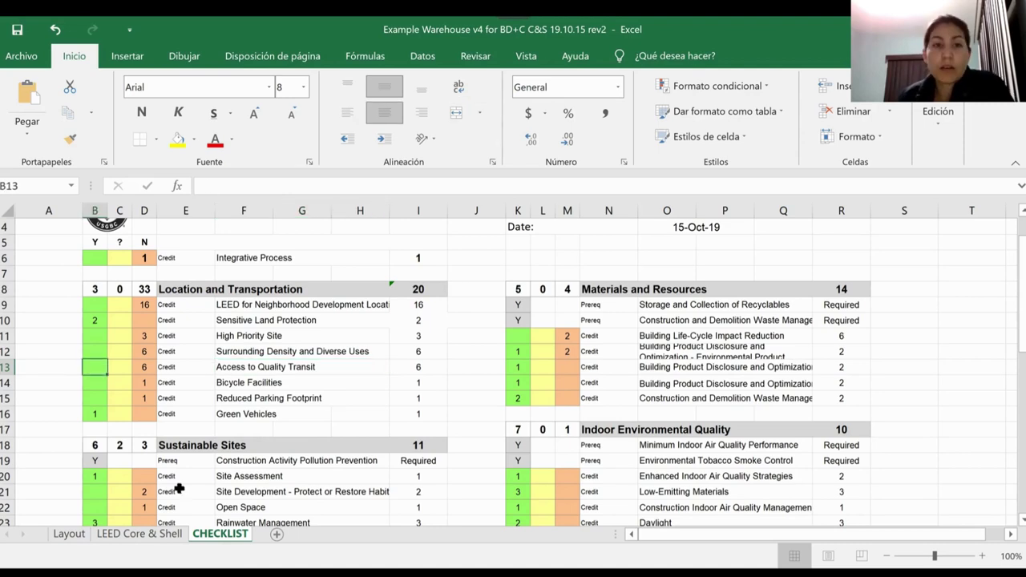
Step: Examine the Bicycle Facilities credit and its Y cell alongside the Surrounding Density and Access to Quality Transit credits
left_click(280, 388)
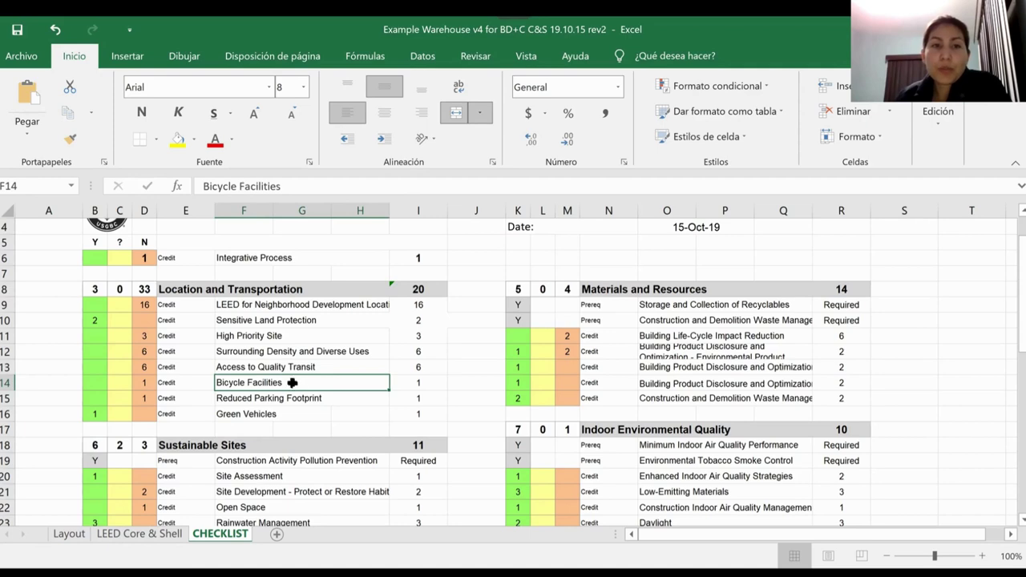
left_click_drag(228, 367, 225, 351)
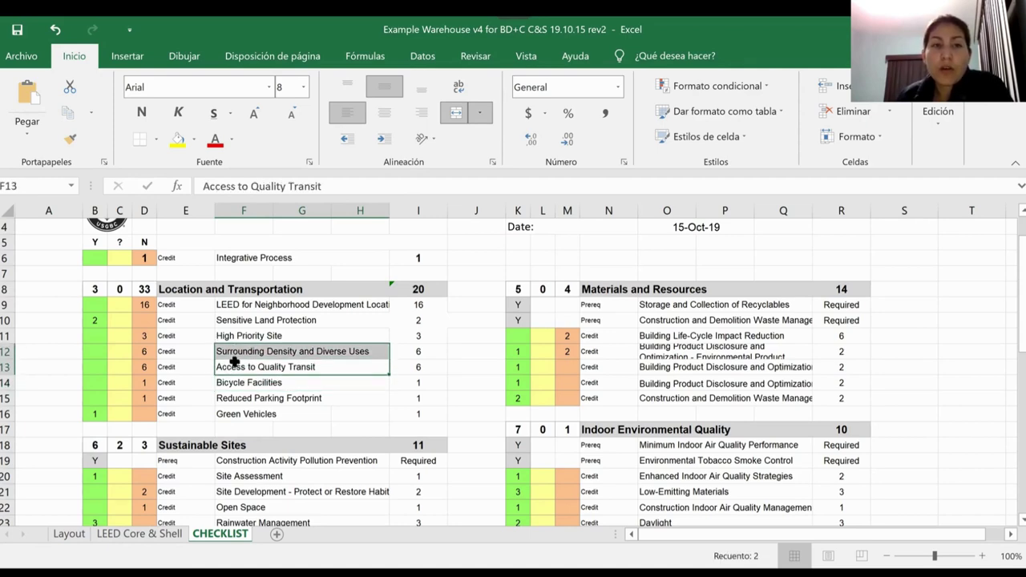
left_click_drag(234, 365, 232, 382)
left_click(233, 384)
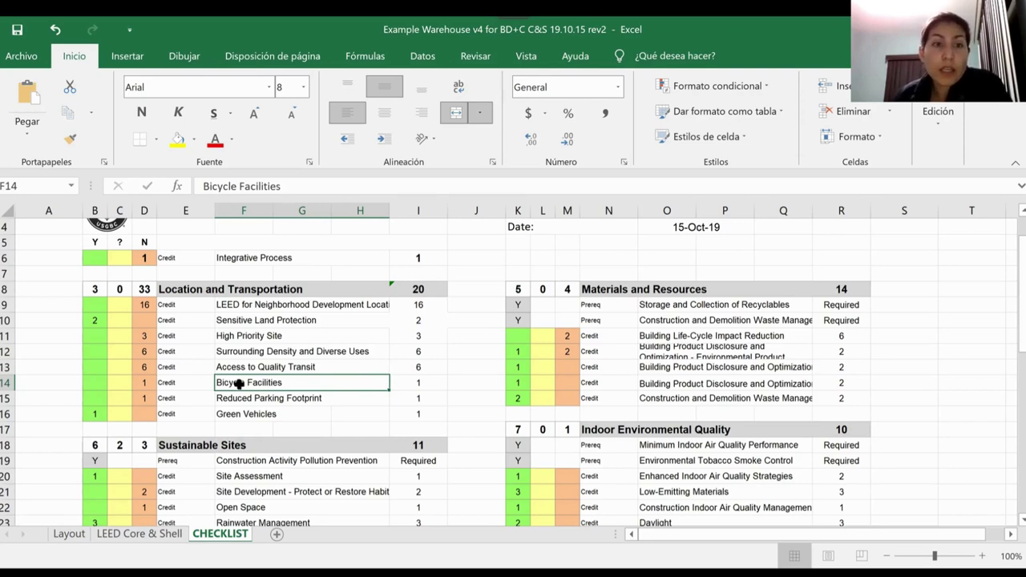
left_click_drag(236, 367, 237, 353)
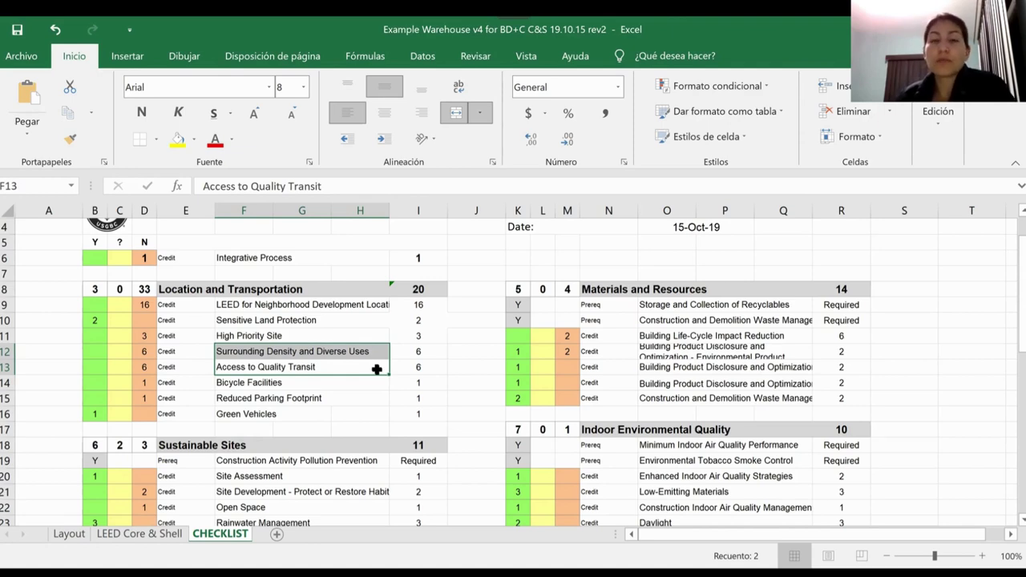
left_click(324, 378)
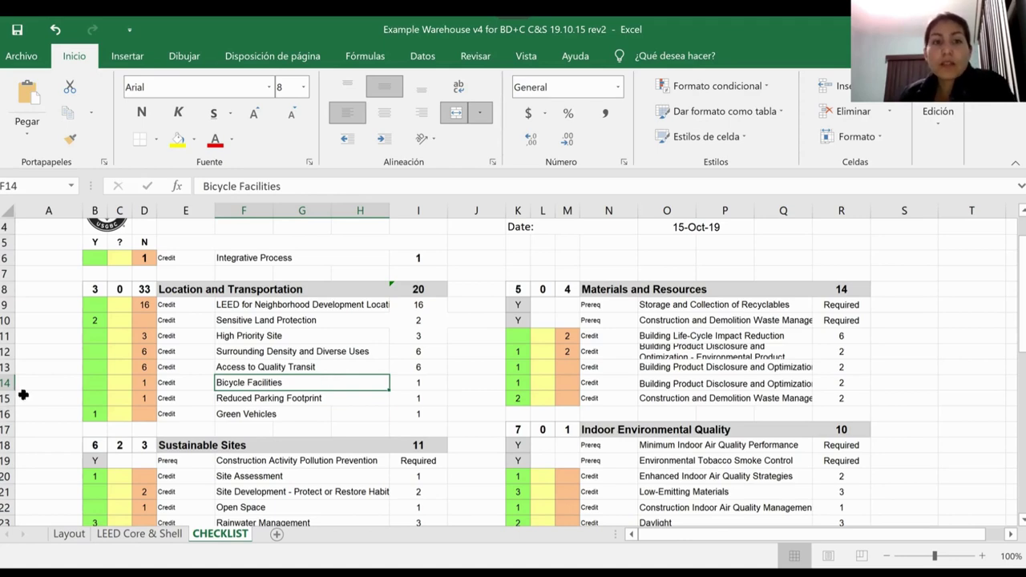
left_click(94, 382)
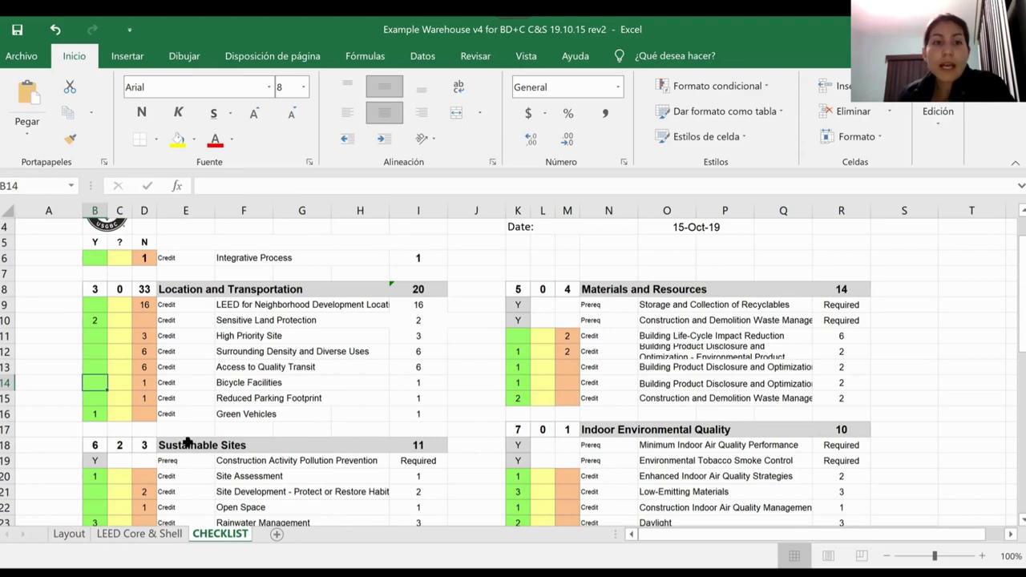
Step: Check the Reduced Parking Footprint credit with its N points, and the Green Vehicles credit
left_click(291, 401)
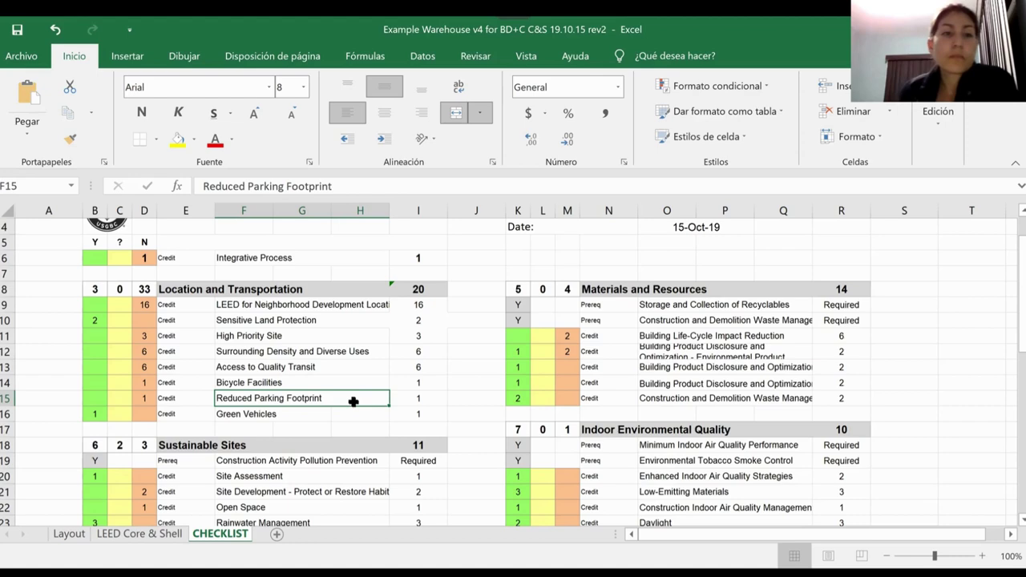
left_click(145, 398)
left_click(259, 400)
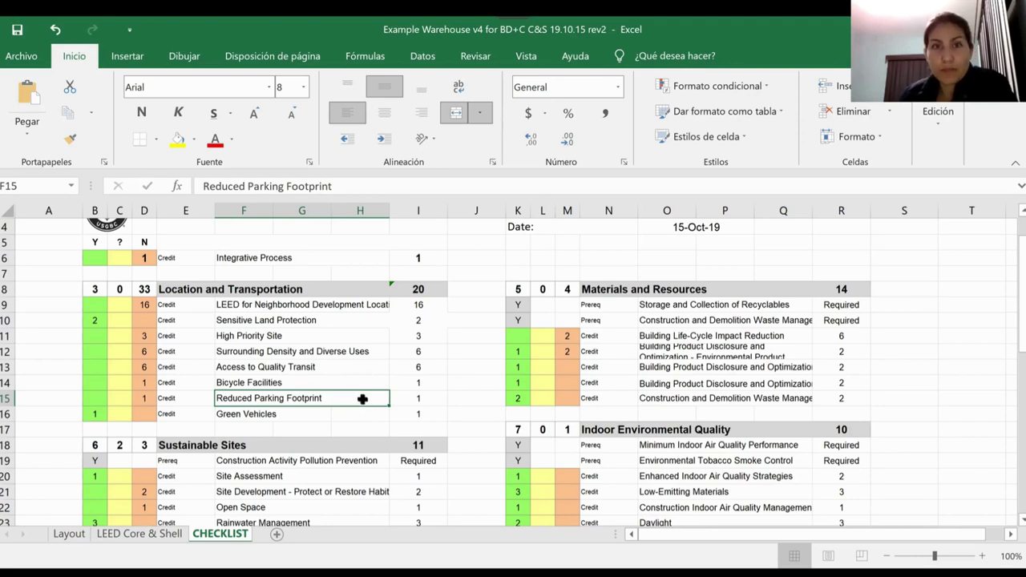
left_click(247, 412)
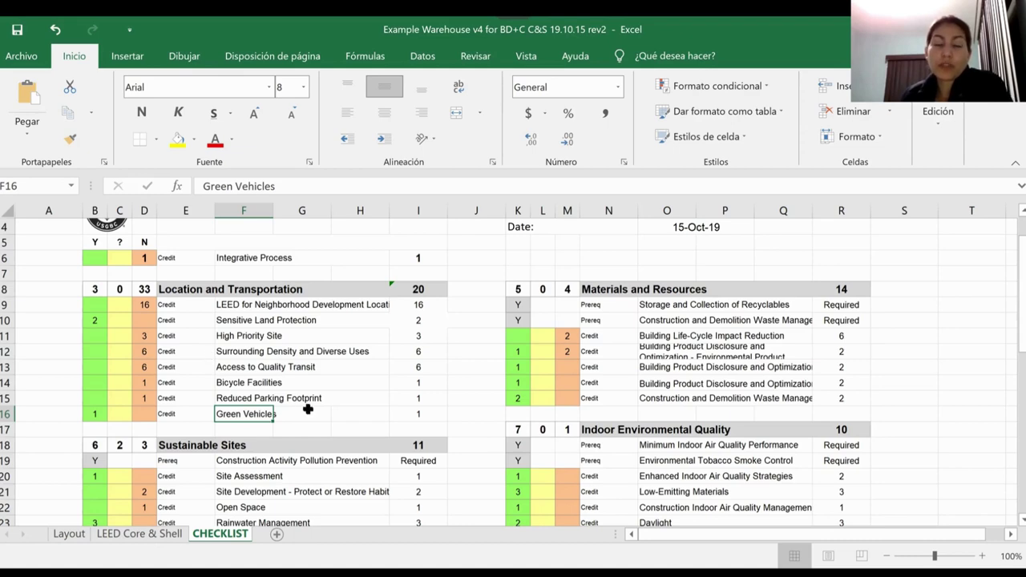
Step: Review the Sensitive Land Protection credit and its Y points together with the credits down to Green Vehicles
left_click(292, 319)
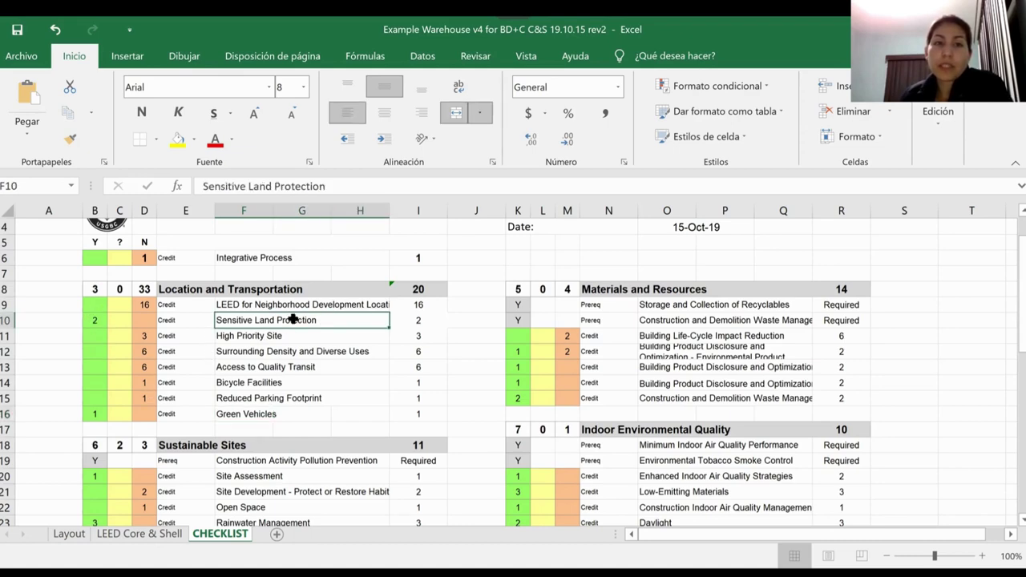
left_click(93, 320)
left_click(269, 320)
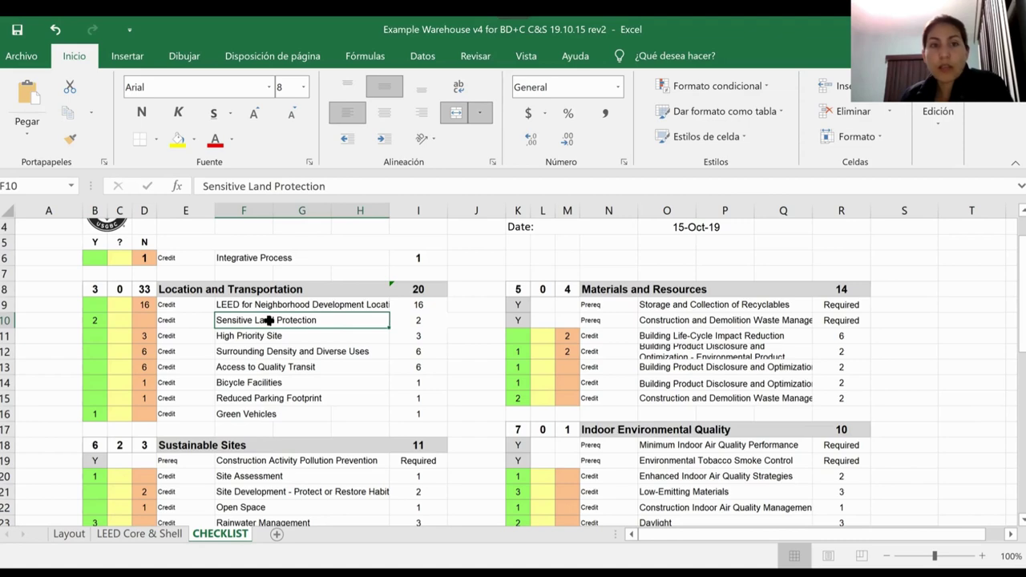
scroll(386, 362, "down", 1)
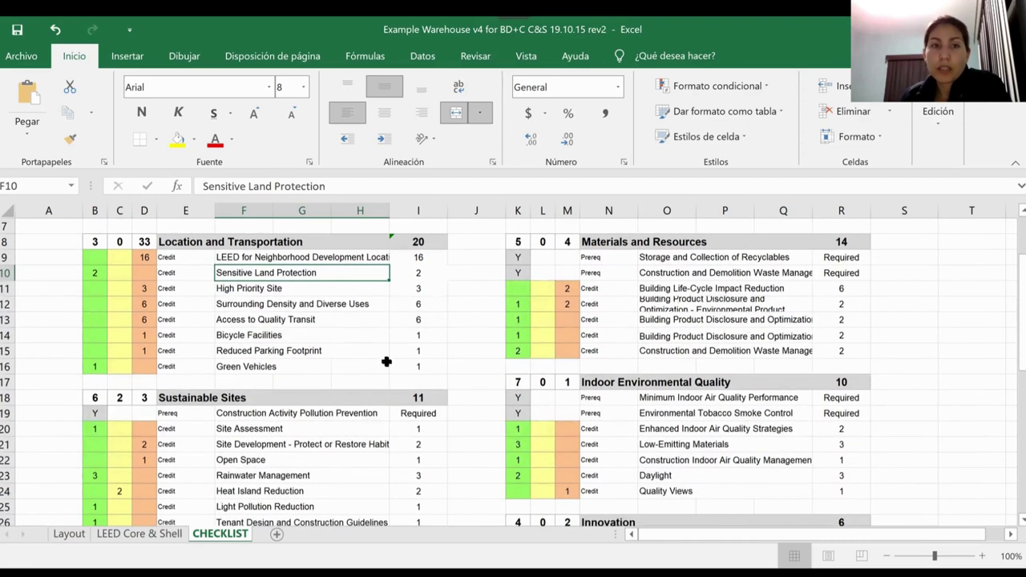
left_click(94, 272)
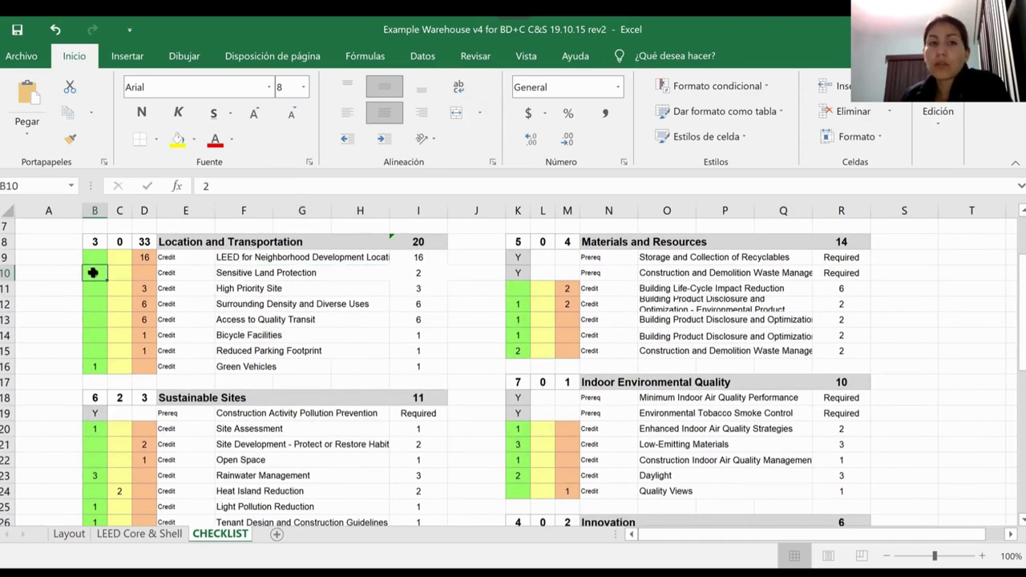
left_click(232, 274)
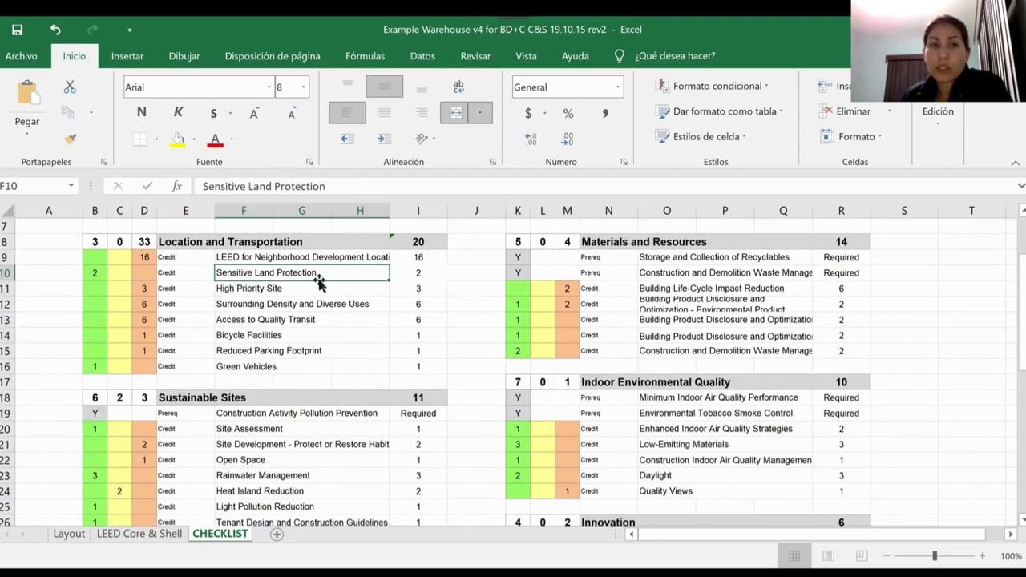
left_click(263, 368)
left_click_drag(244, 359, 232, 274)
left_click(232, 274)
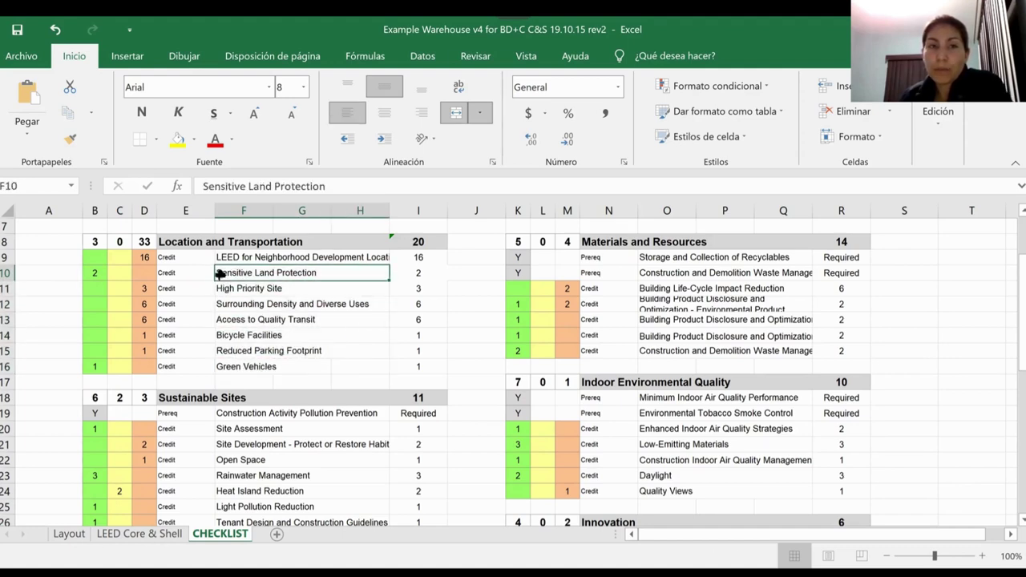
Step: Review the High Priority Site and Sensitive Land Protection credits together with the rest of the Location and Transportation section
left_click(244, 293)
left_click(245, 273)
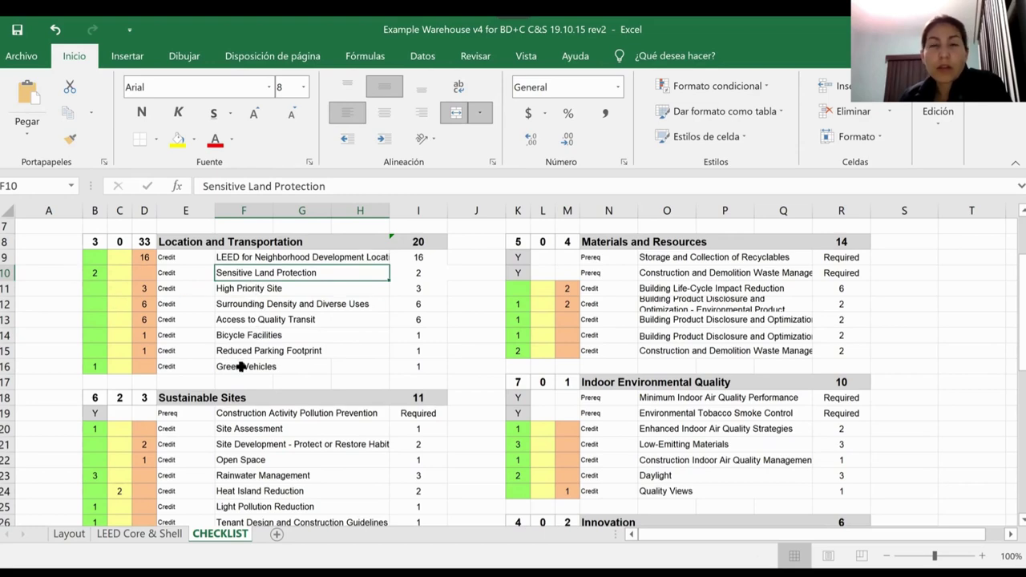
scroll(414, 350, "up", 2)
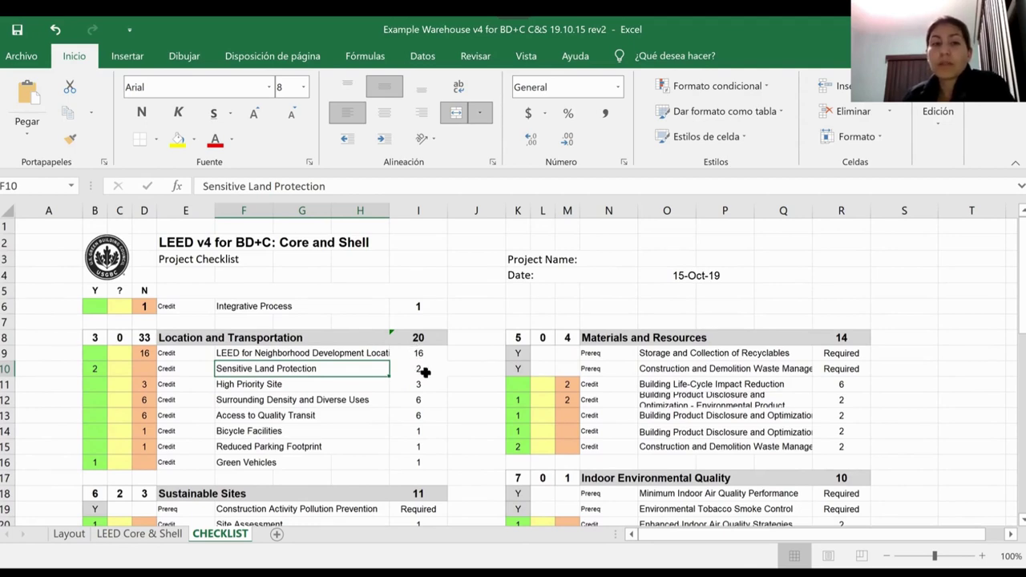
scroll(426, 373, "down", 1)
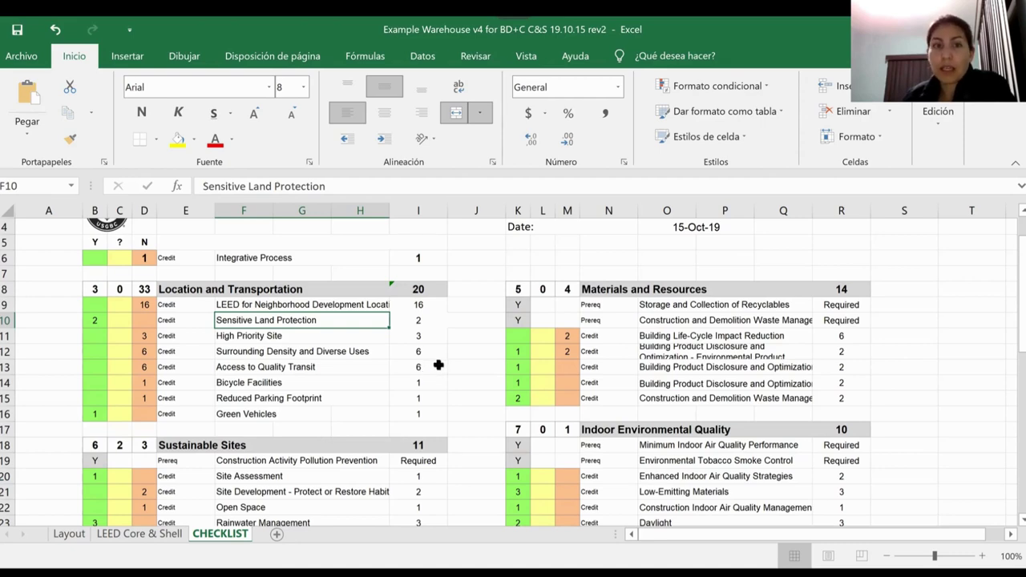
scroll(438, 365, "down", 1)
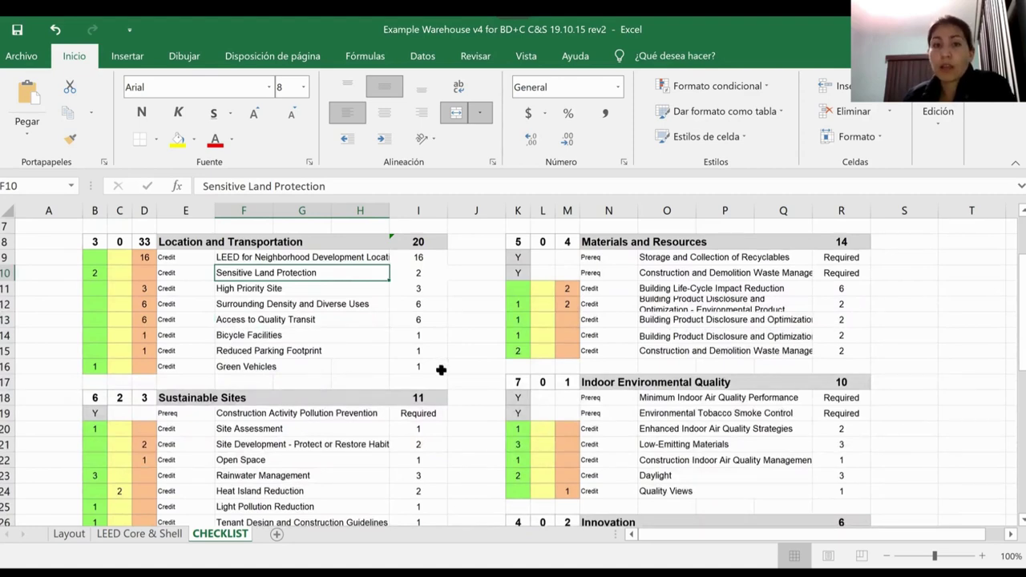
Step: Examine the Construction Activity Pollution Prevention prerequisite and the Sustainable Sites credits from Site Assessment to Light Pollution Reduction
scroll(440, 370, "down", 1)
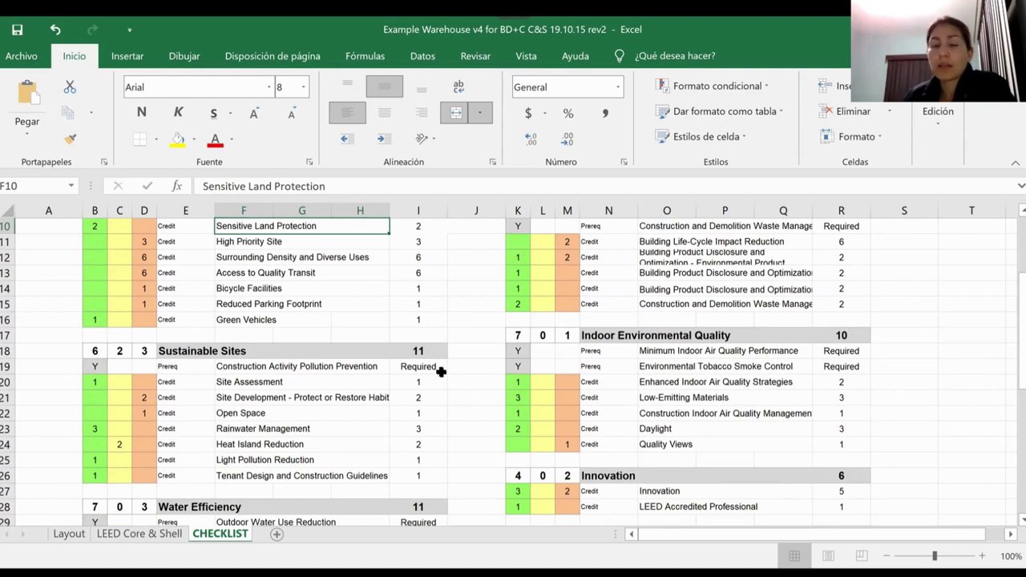
scroll(441, 372, "down", 1)
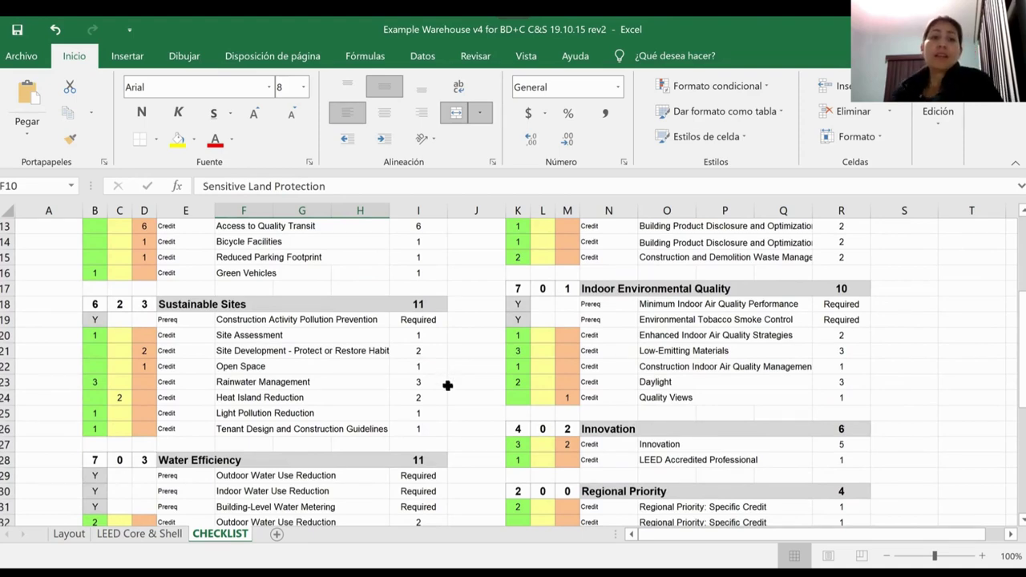
scroll(460, 358, "down", 1)
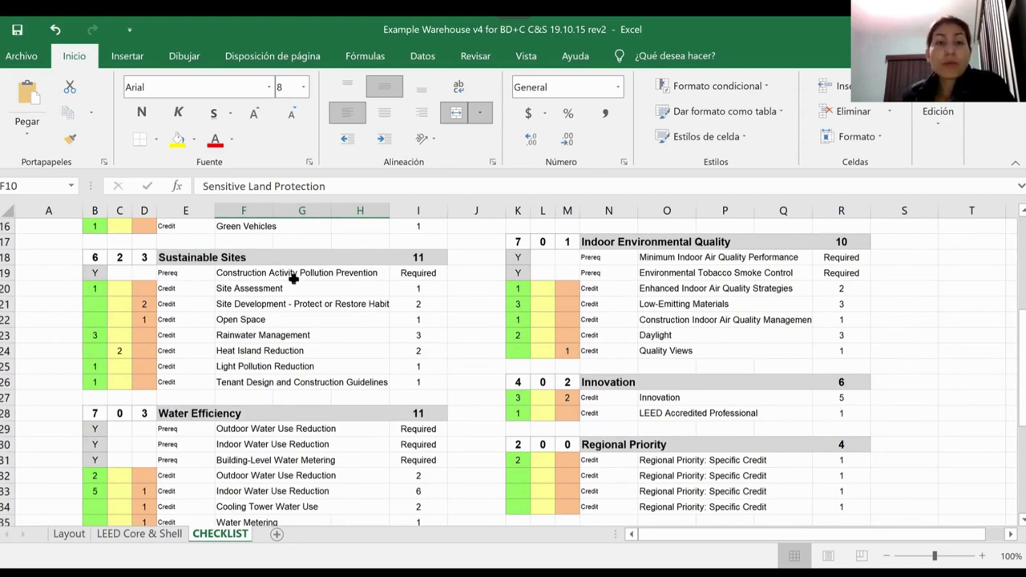
left_click(377, 272)
left_click_drag(240, 290, 252, 369)
Step: Examine the Y points total in the TOTALS row and the certification level thresholds beneath it
scroll(526, 335, "down", 4)
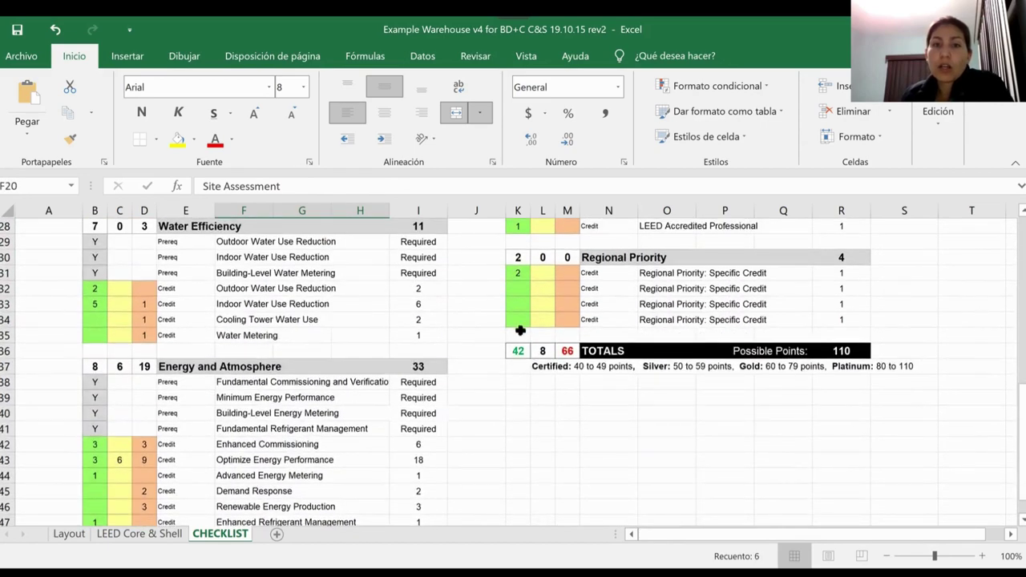
left_click(517, 350)
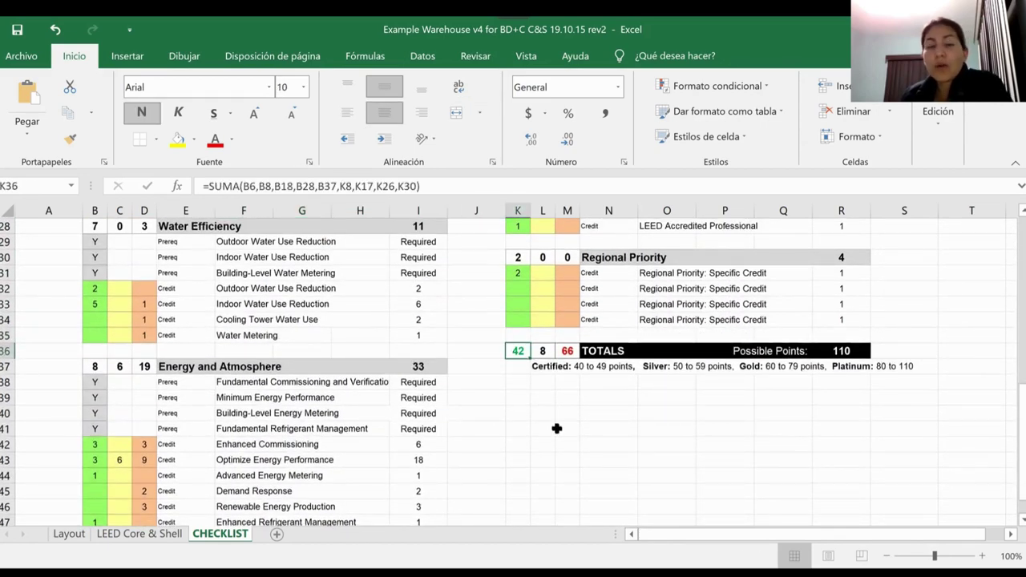
scroll(558, 429, "up", 2)
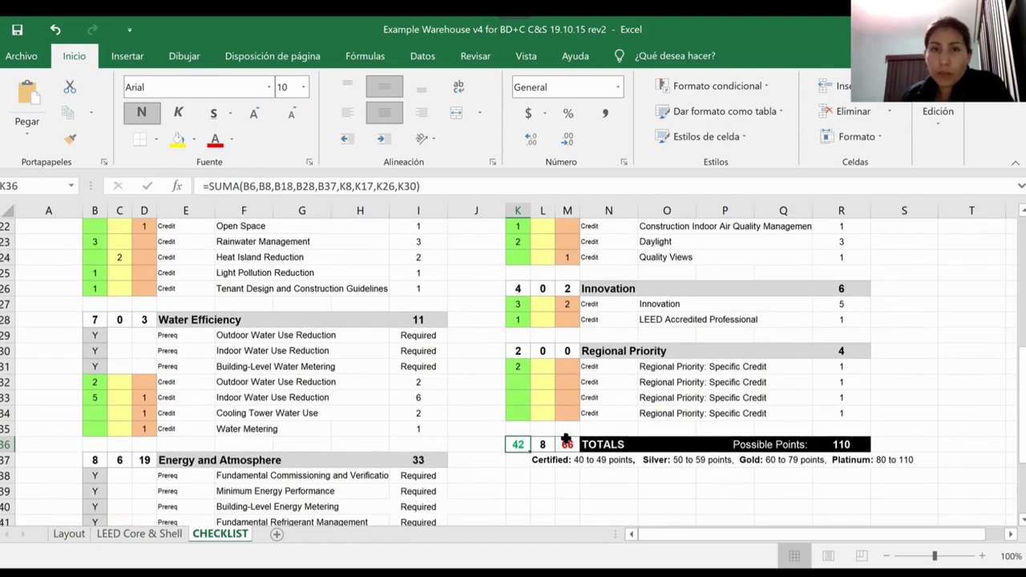
scroll(566, 439, "up", 3)
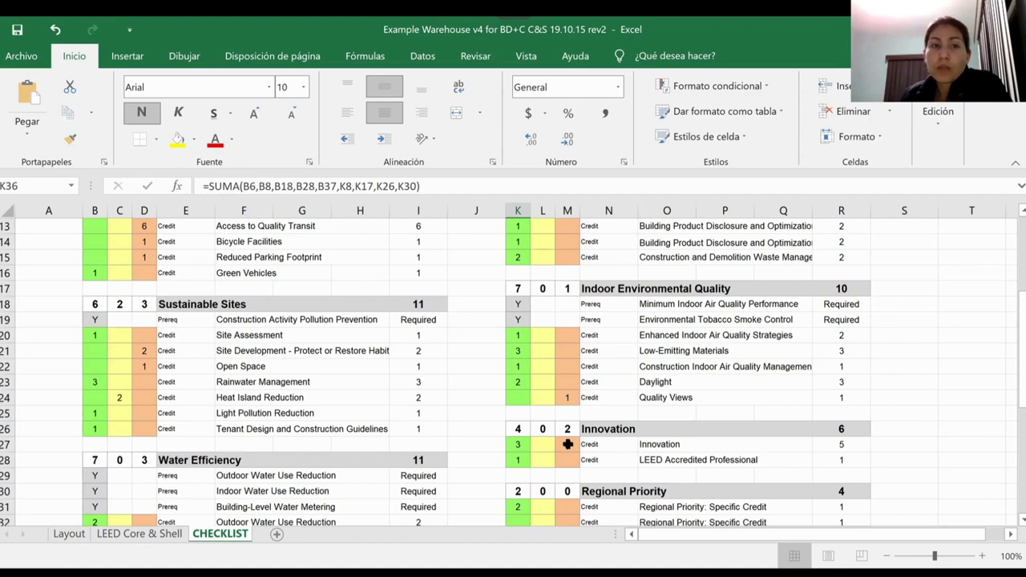
scroll(568, 443, "down", 4)
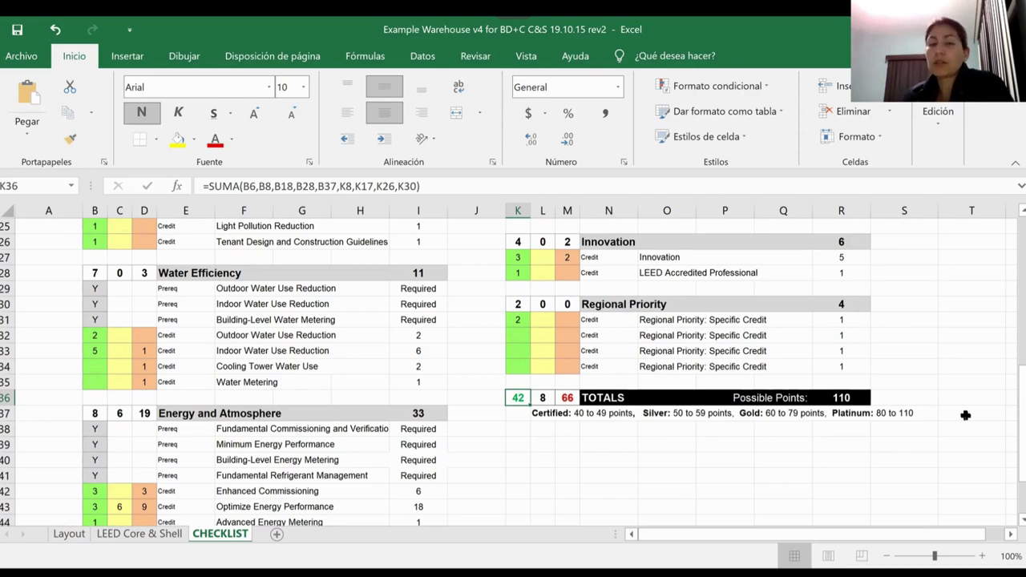
left_click_drag(536, 414, 902, 414)
left_click(543, 412)
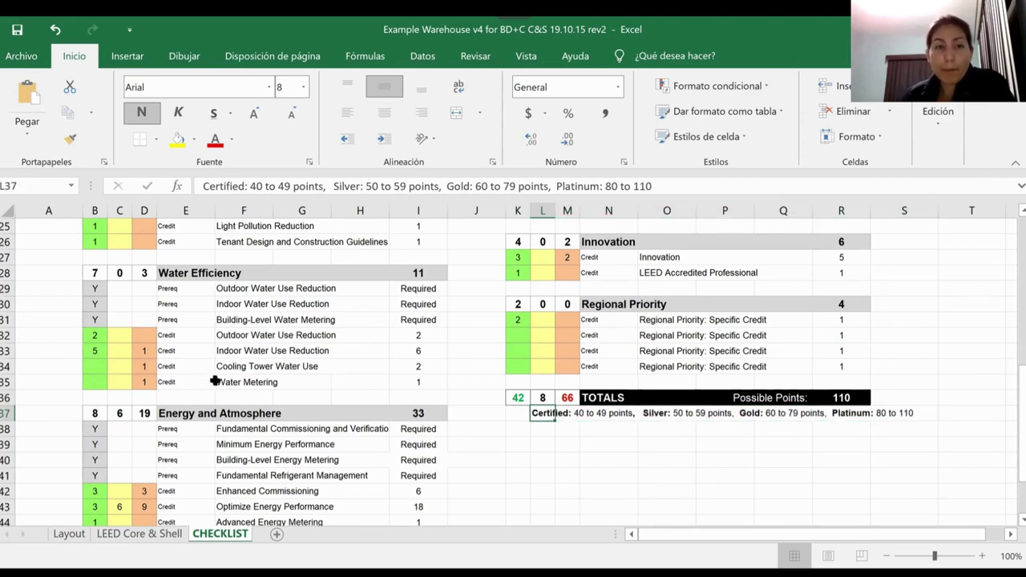
Step: Check the Prereq label of Construction Activity Pollution Prevention in Sustainable Sites
scroll(241, 382, "up", 3)
scroll(185, 364, "down", 1)
scroll(185, 361, "up", 1)
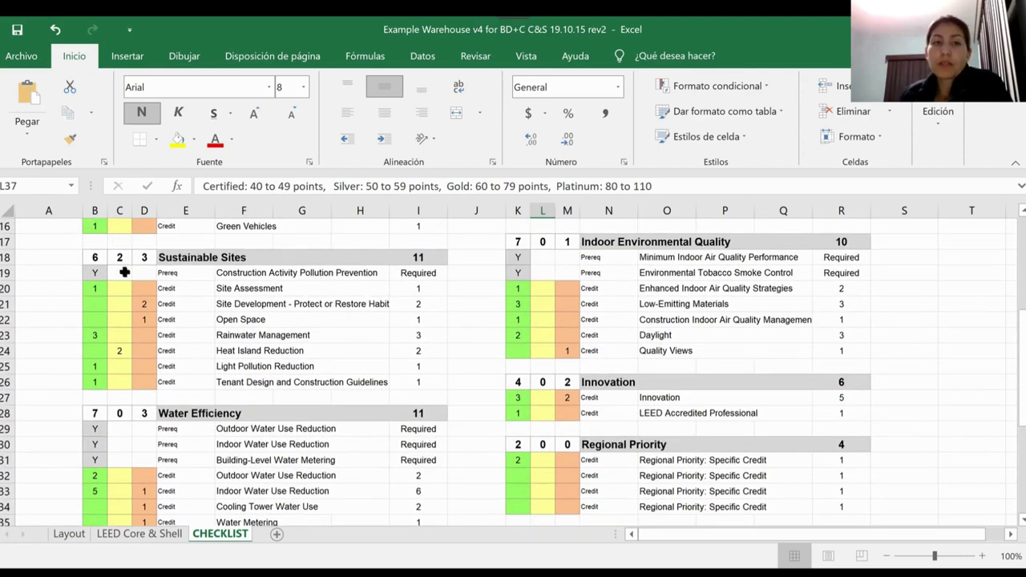
left_click(170, 274)
scroll(295, 345, "up", 4)
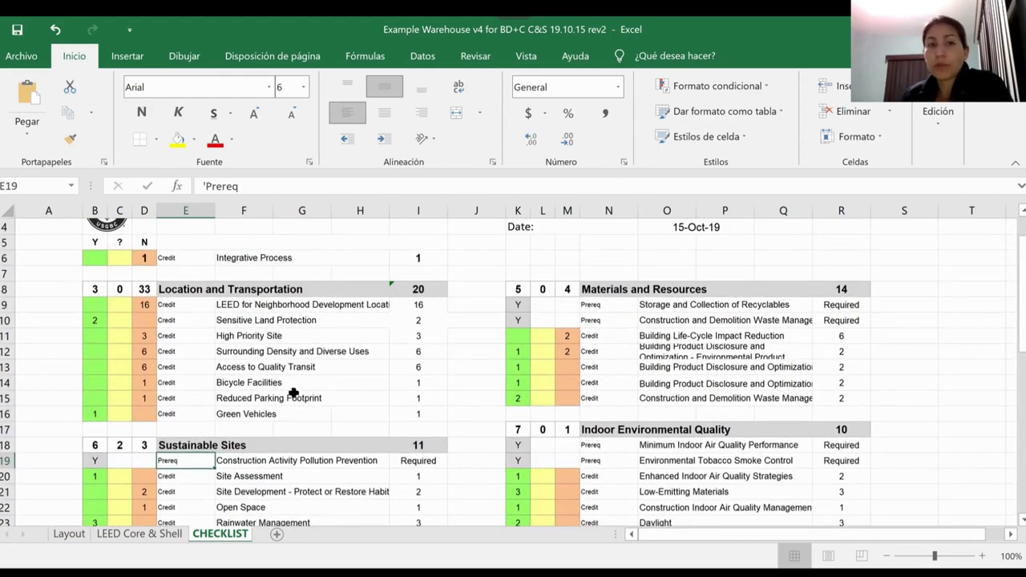
Step: Review the Integrative Process credit and skim the remaining checklist categories down to Energy and Atmosphere
left_click(254, 257)
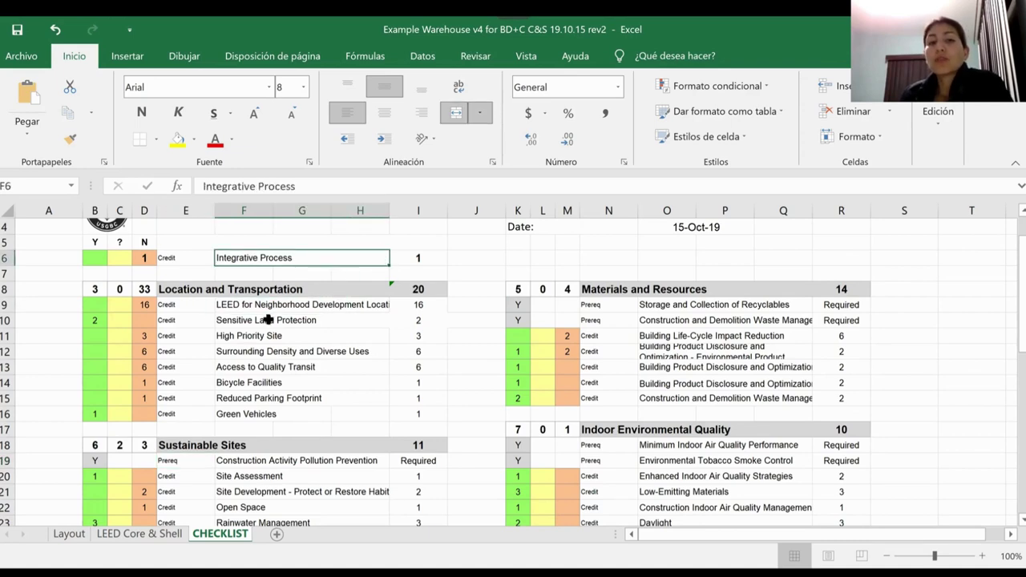
scroll(269, 319, "down", 4)
scroll(270, 326, "down", 5)
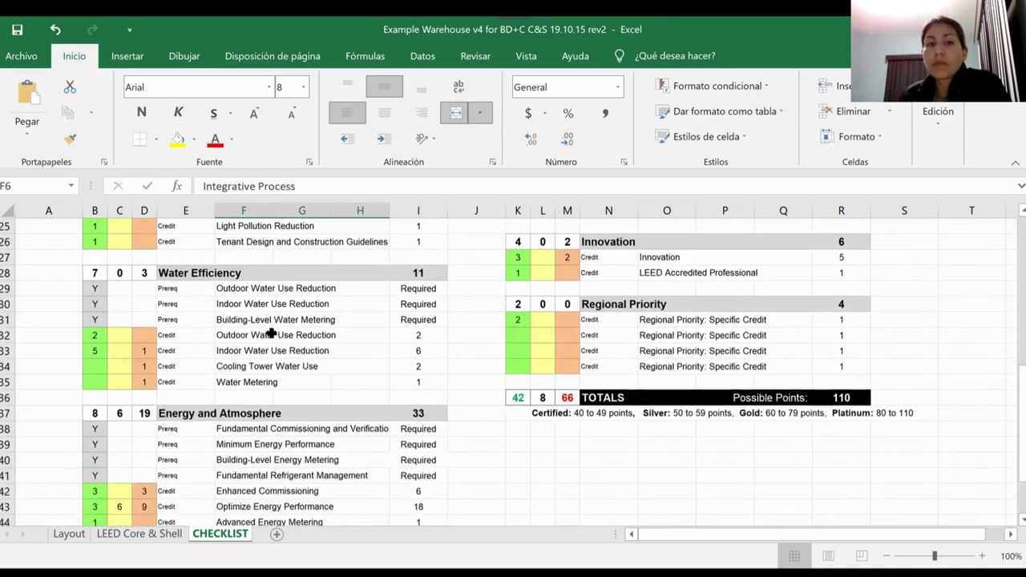
scroll(351, 371, "up", 10)
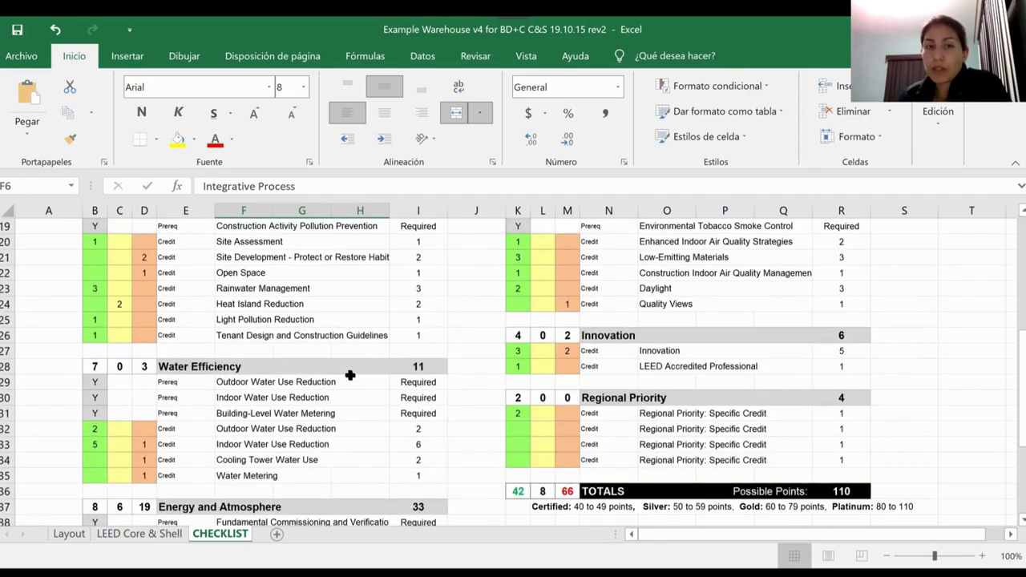
scroll(351, 376, "up", 1)
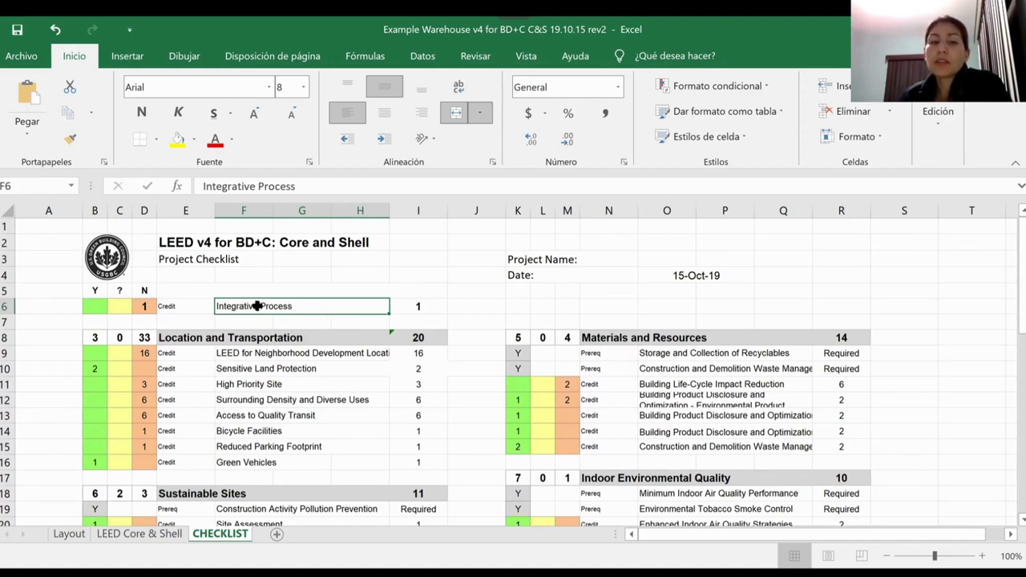
Step: Inspect the SUMA formula behind the Y points total in the TOTALS row
scroll(297, 309, "down", 1)
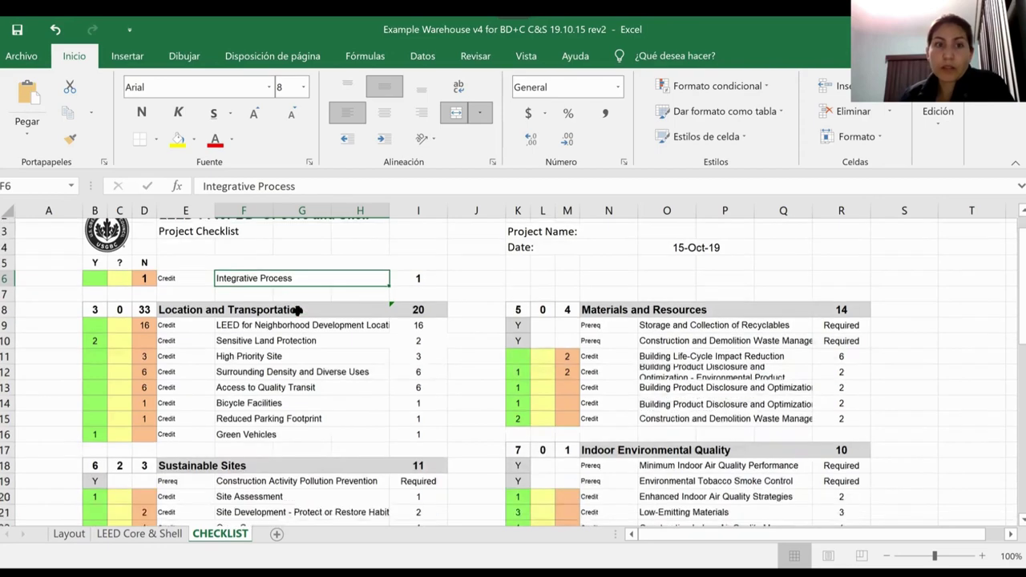
scroll(297, 310, "down", 6)
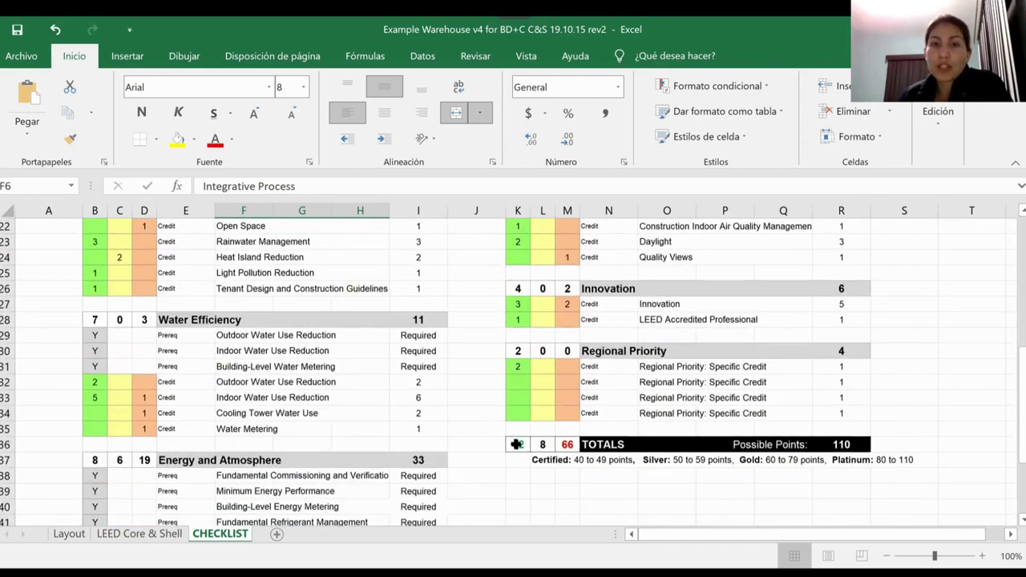
left_click(517, 445)
double_click(517, 444)
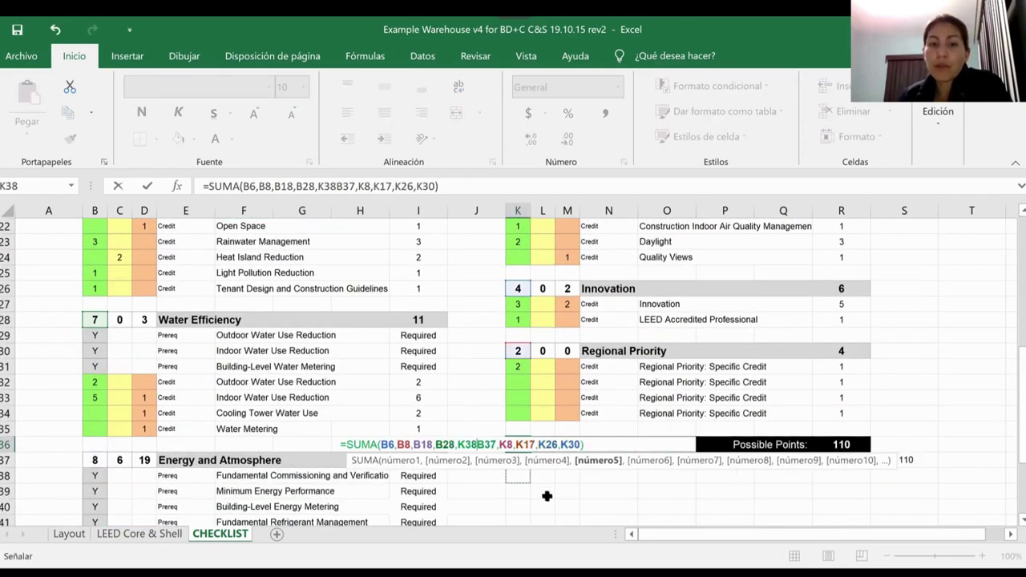
key("Escape")
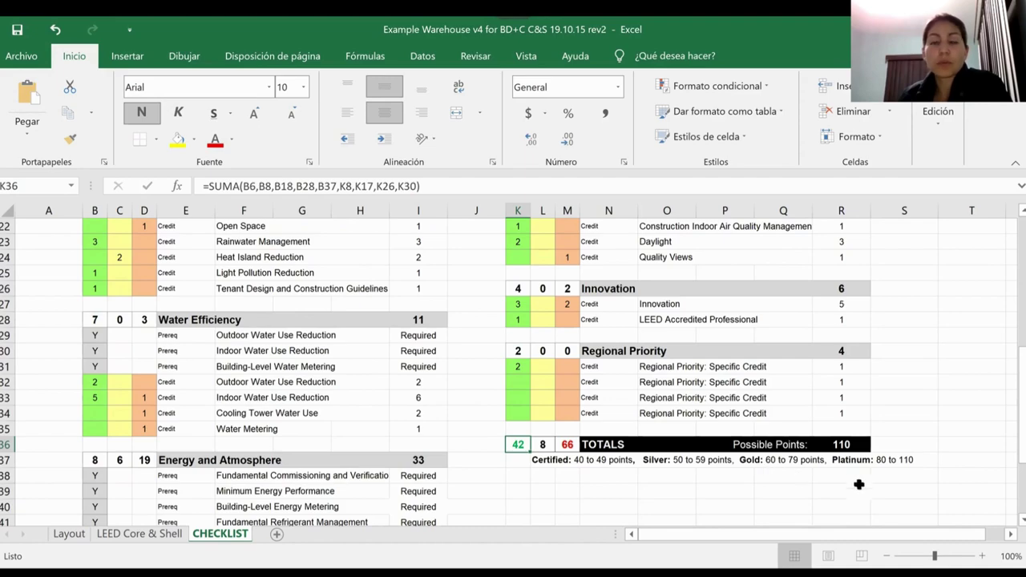
Step: Compare the ? column points across the Energy and Atmosphere, Location and Transportation, and Sustainable Sites sections
scroll(114, 417, "down", 5)
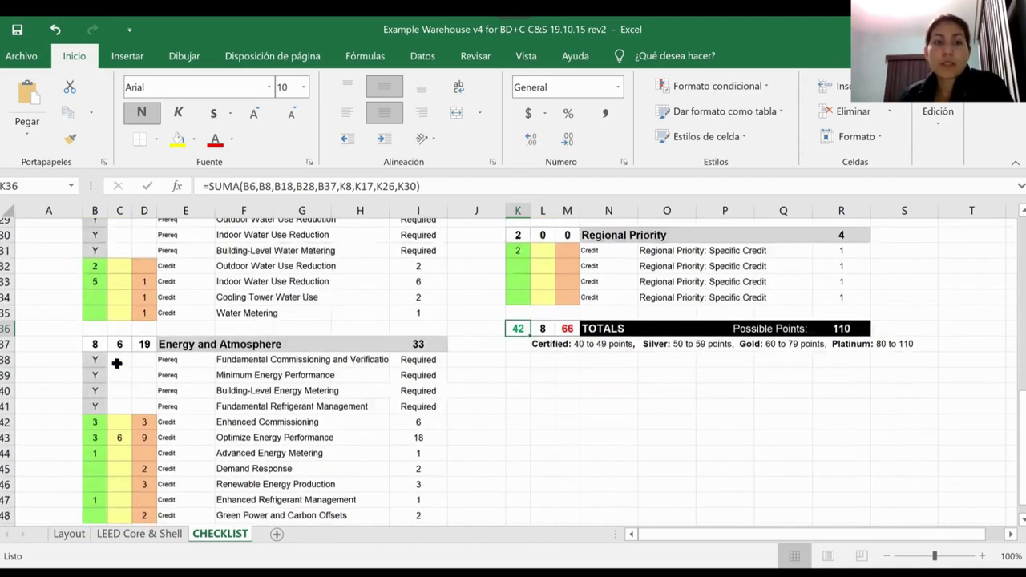
scroll(115, 408, "up", 4)
scroll(115, 409, "up", 6)
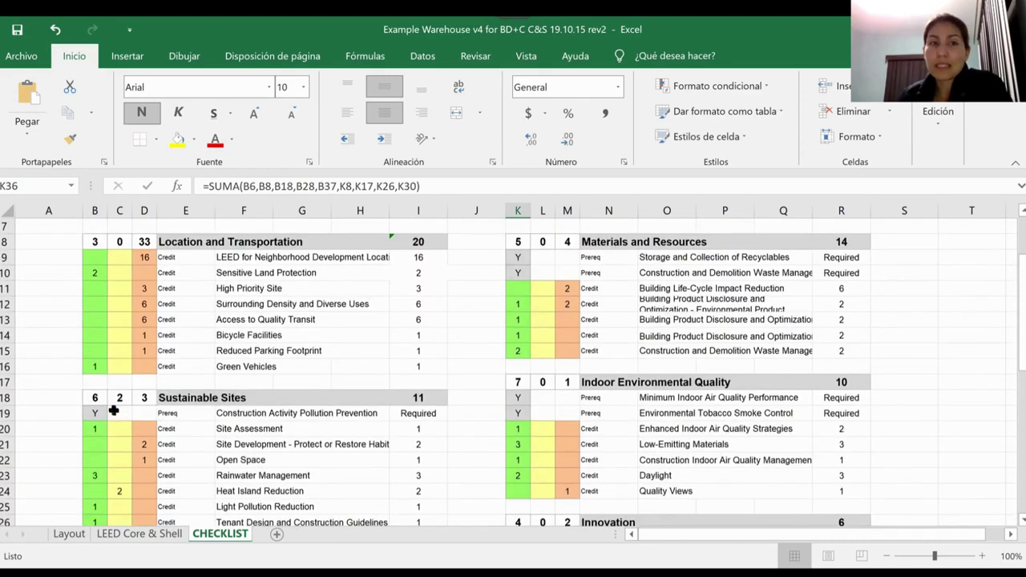
scroll(297, 425, "down", 2)
scroll(297, 425, "down", 1)
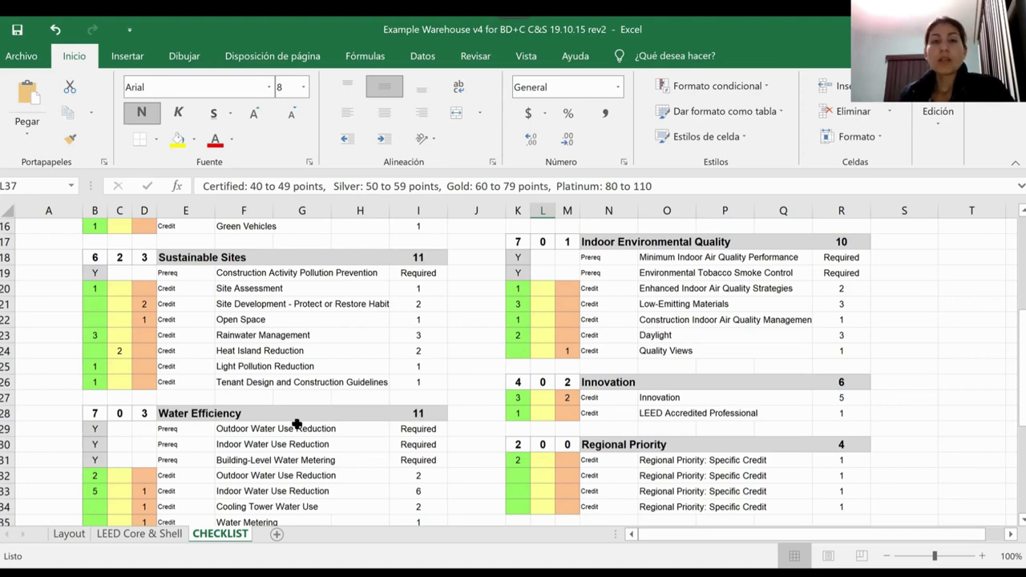
Step: Review the Site Assessment credit and the remaining Sustainable Sites credits down to Tenant Design and Construction Guidelines
scroll(265, 333, "up", 1)
left_click(246, 337)
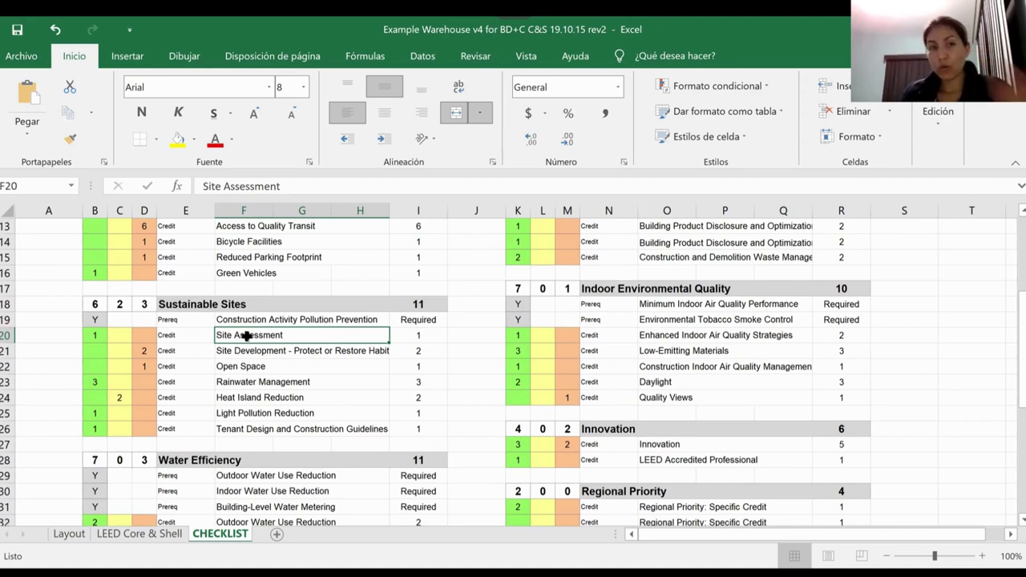
scroll(275, 352, "up", 2)
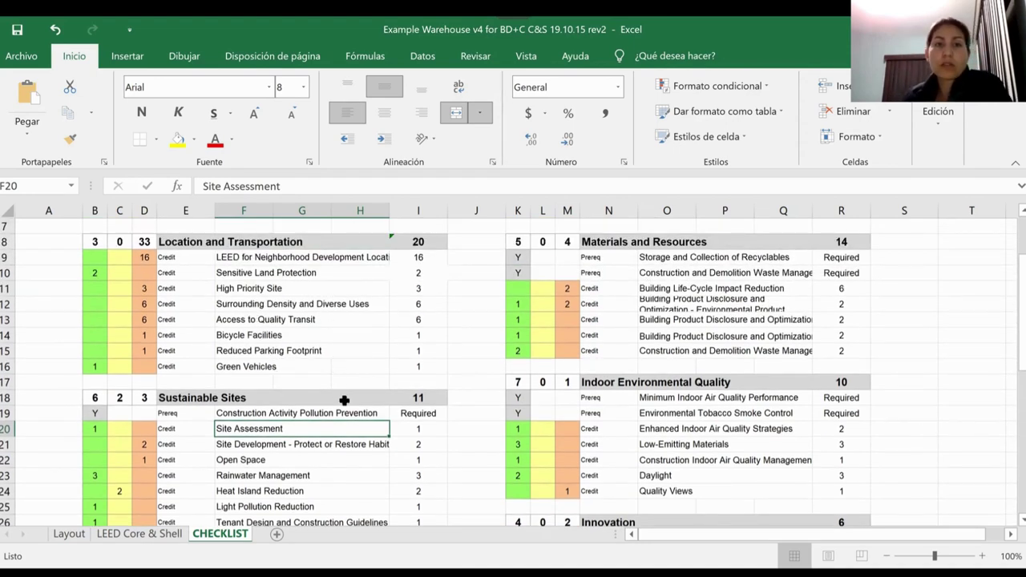
scroll(344, 400, "down", 1)
scroll(341, 397, "up", 1)
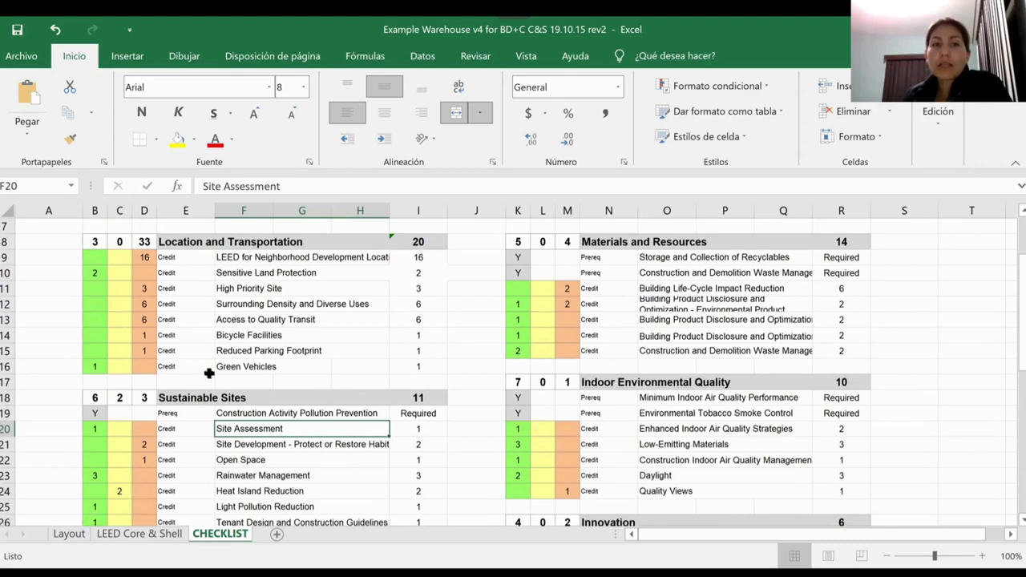
scroll(287, 391, "down", 1)
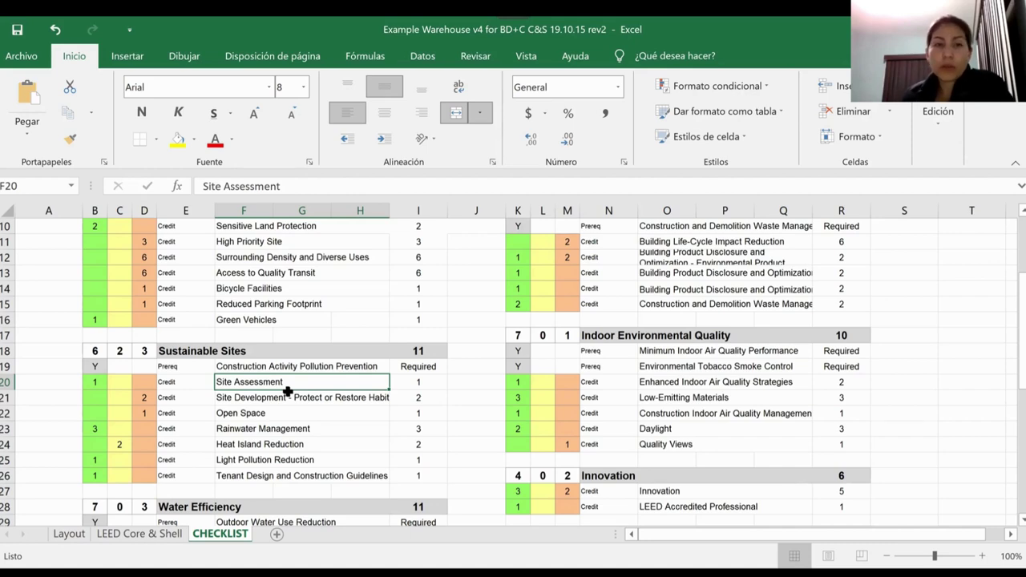
scroll(287, 391, "down", 1)
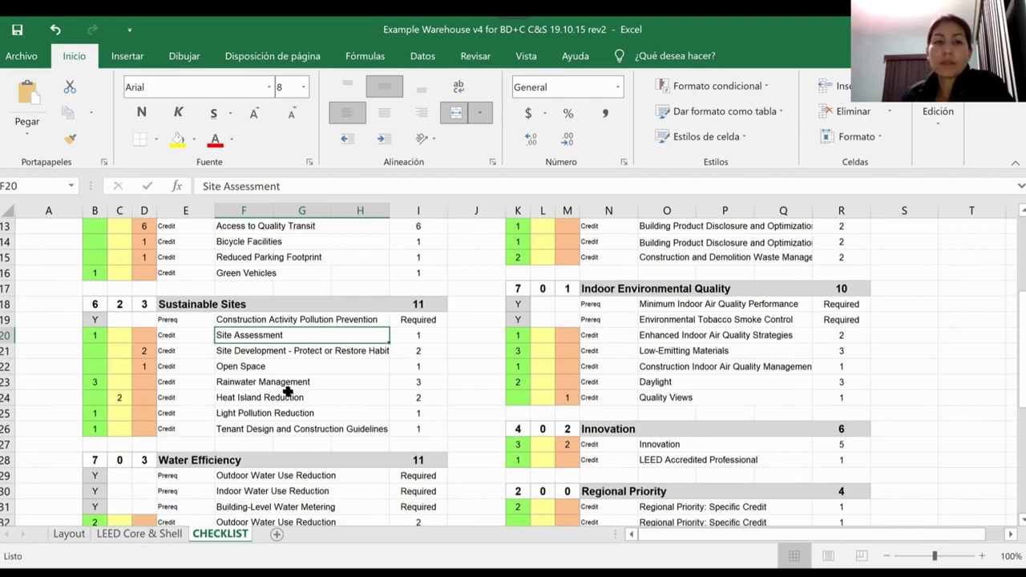
scroll(287, 392, "down", 1)
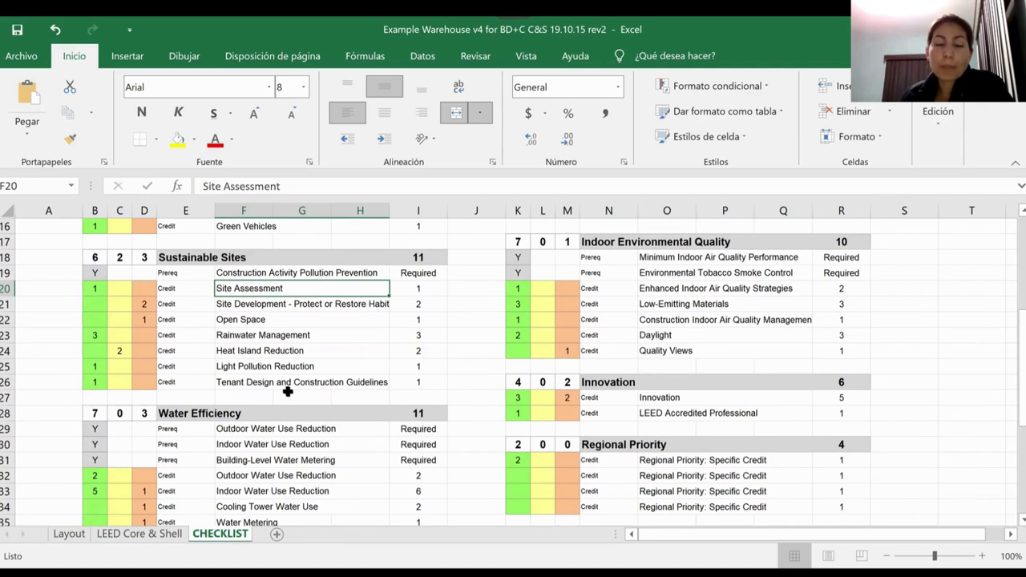
Step: Examine the Outdoor Water Use Reduction and Indoor Water Use Reduction prerequisites in the Water Efficiency section
scroll(287, 391, "down", 2)
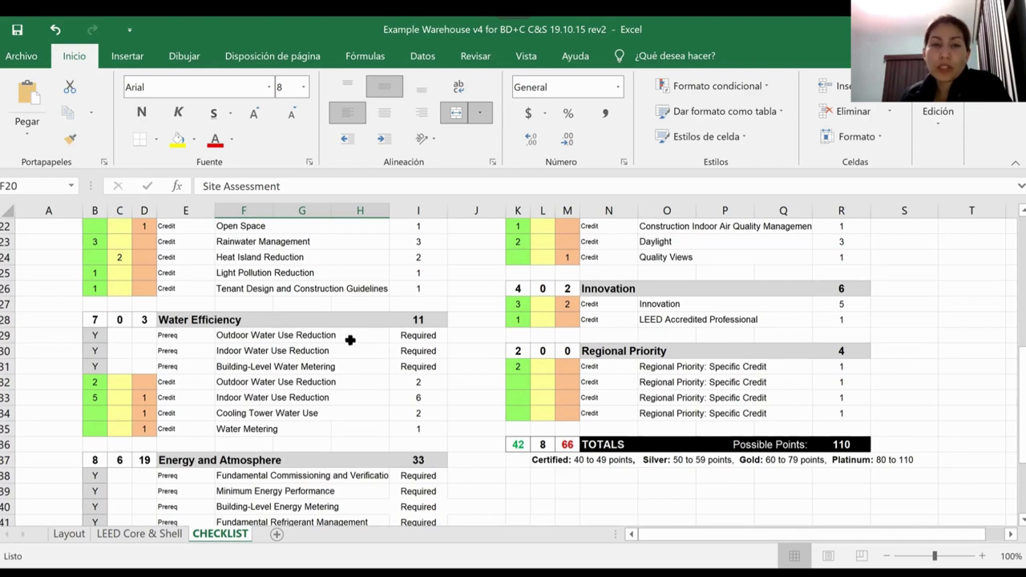
left_click(238, 335)
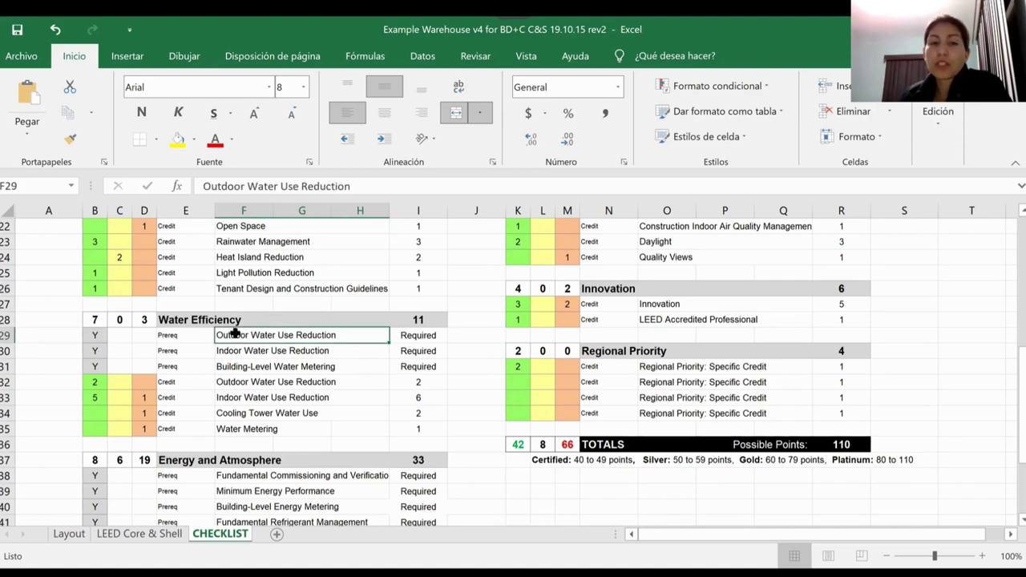
left_click(352, 348)
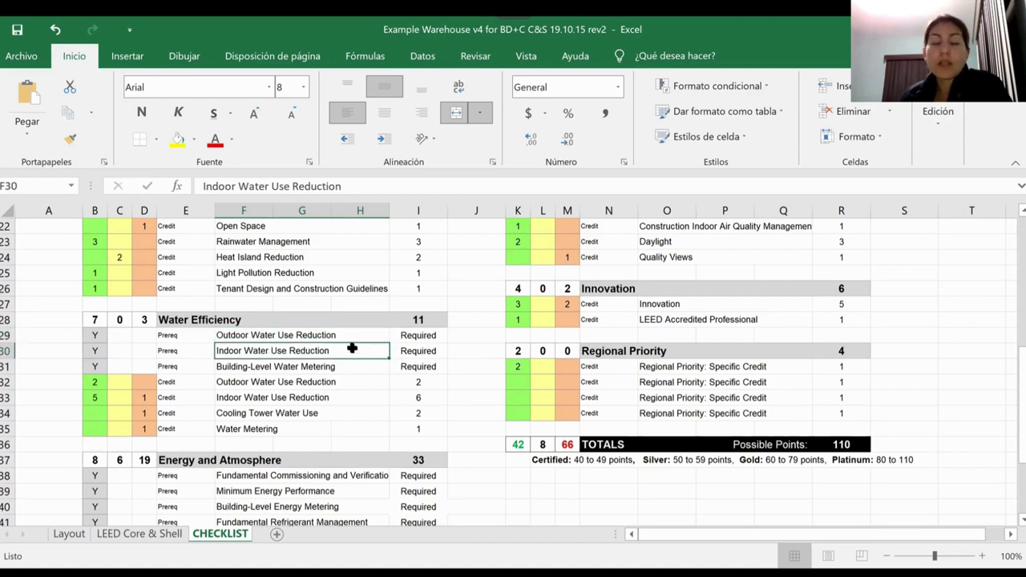
Step: Review the three Water Efficiency prerequisites, ending with Building-Level Water Metering
left_click_drag(268, 365, 264, 338)
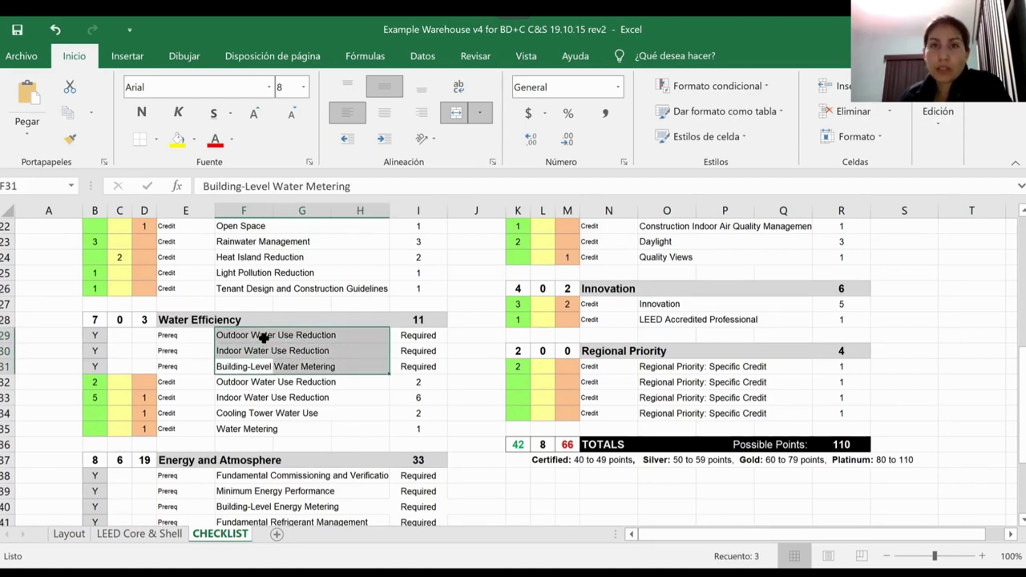
left_click(263, 336)
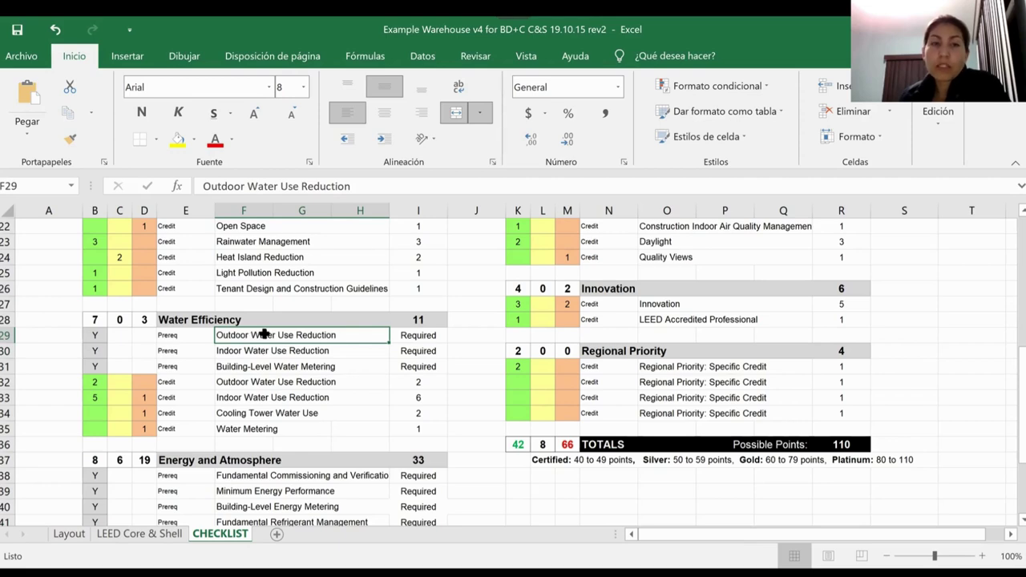
left_click(266, 350)
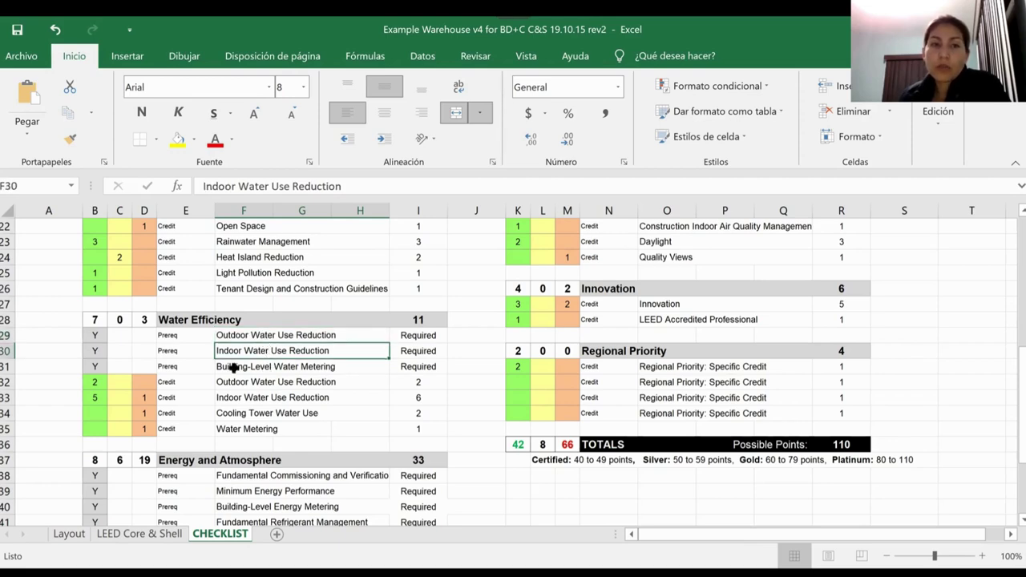
left_click(236, 368)
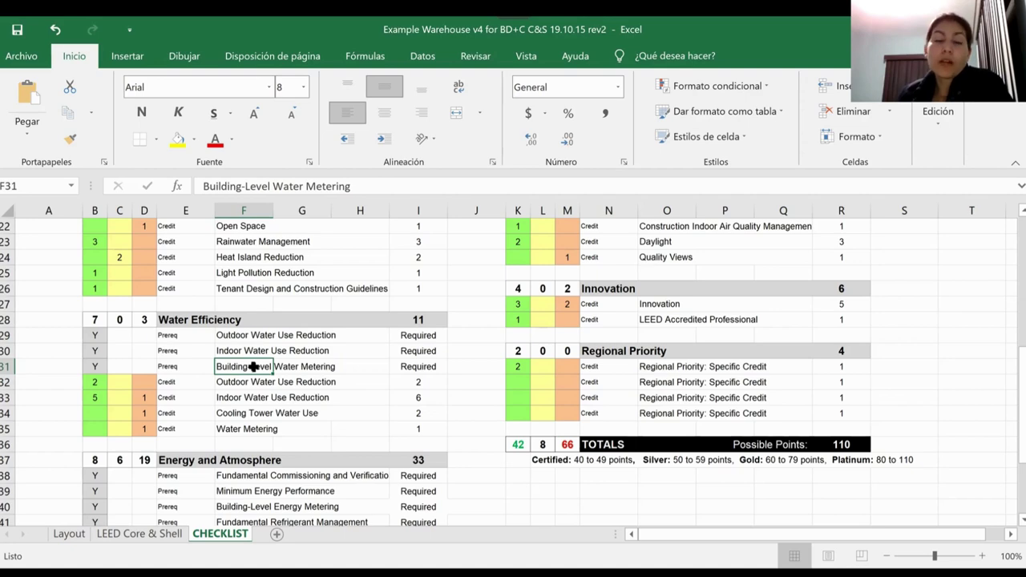
left_click_drag(253, 367, 357, 365)
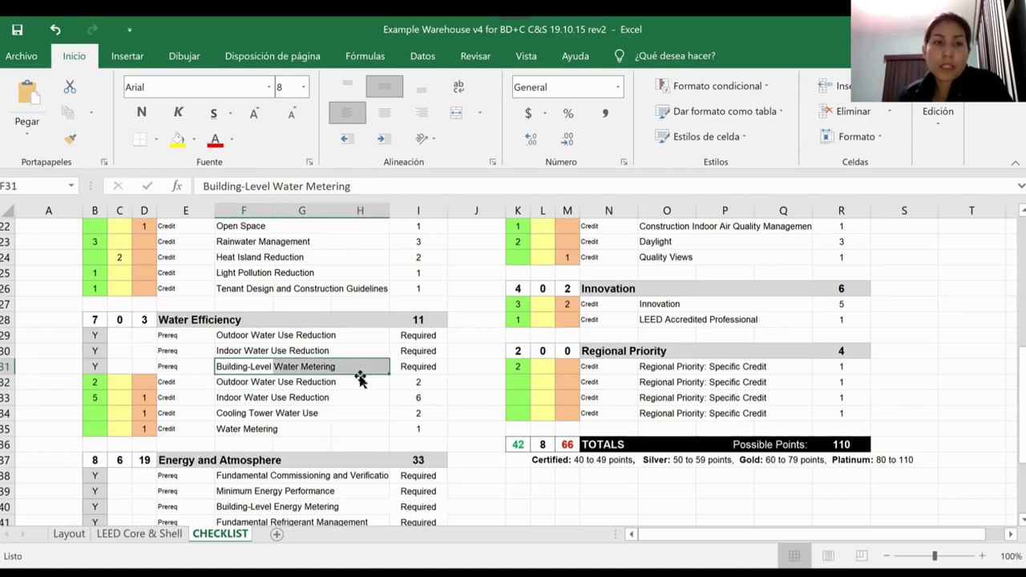
Step: Compare the Outdoor Water Use Reduction credit and its points with the Outdoor Water Use Reduction prerequisite in Water Efficiency
scroll(360, 377, "down", 1)
left_click_drag(227, 336, 222, 350)
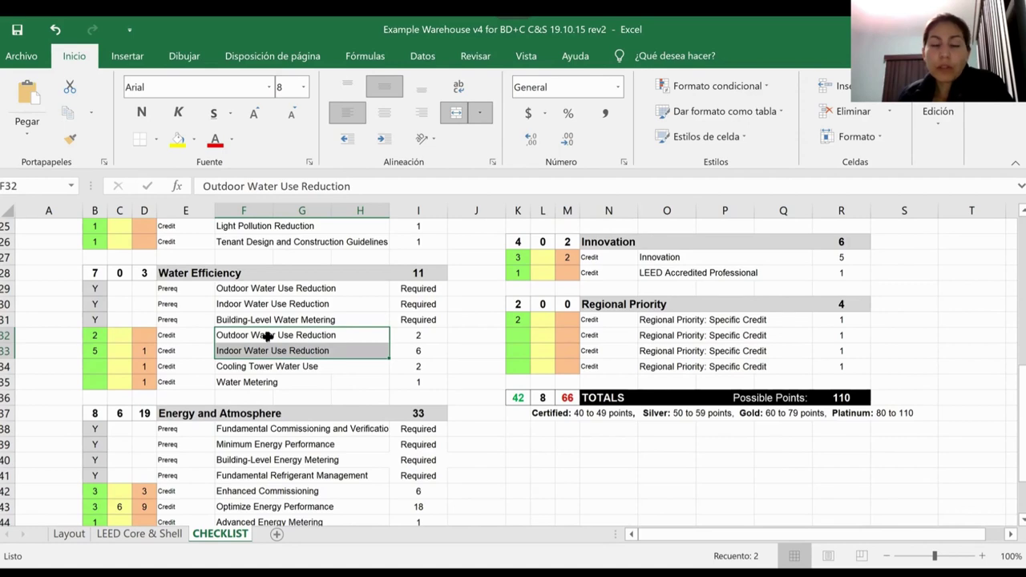
left_click(224, 335)
left_click(228, 292)
left_click(236, 338)
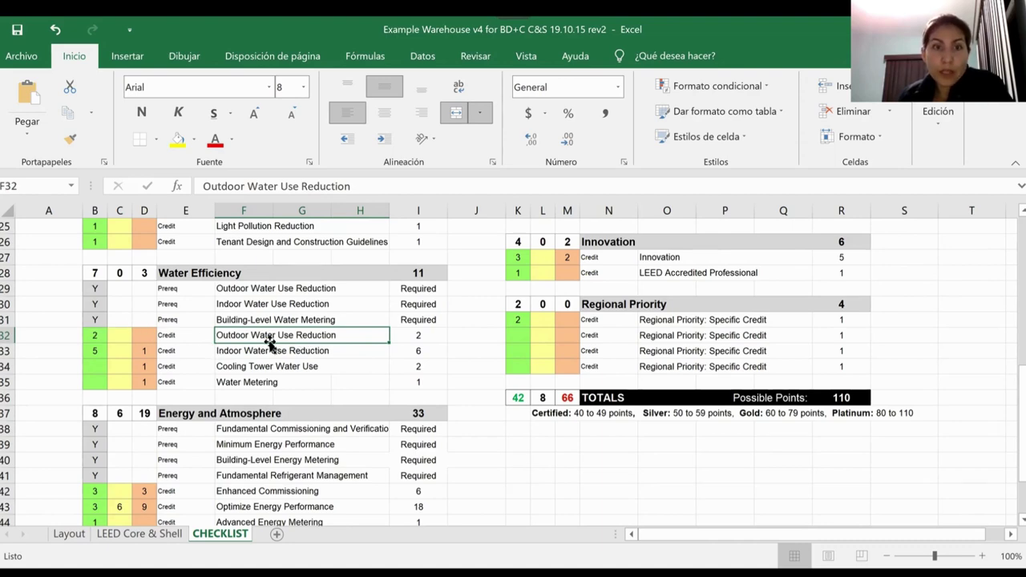
left_click(401, 334)
left_click(354, 337)
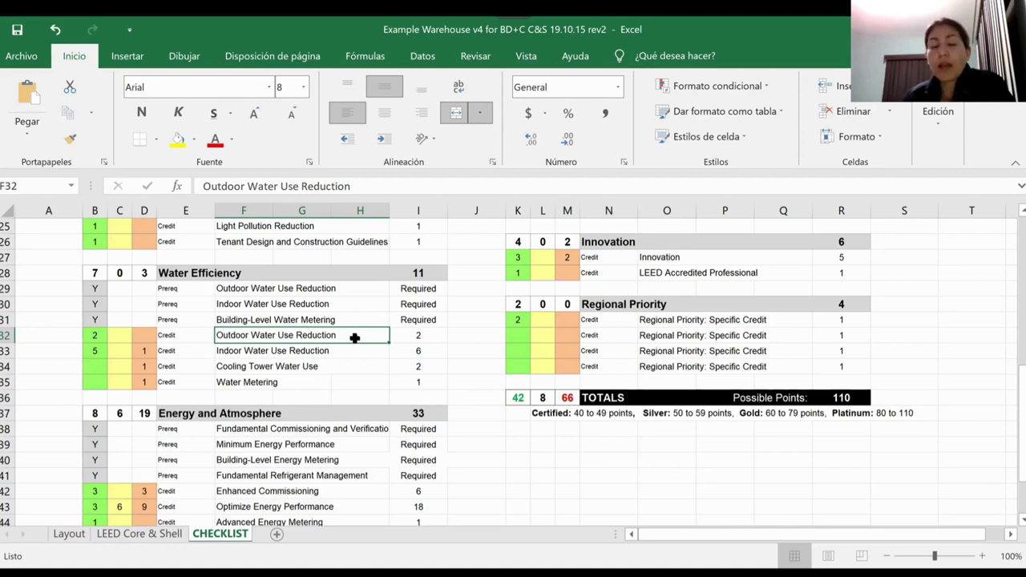
Step: Examine the Cooling Tower Water Use and Water Metering credits in the Water Efficiency section
left_click(349, 365)
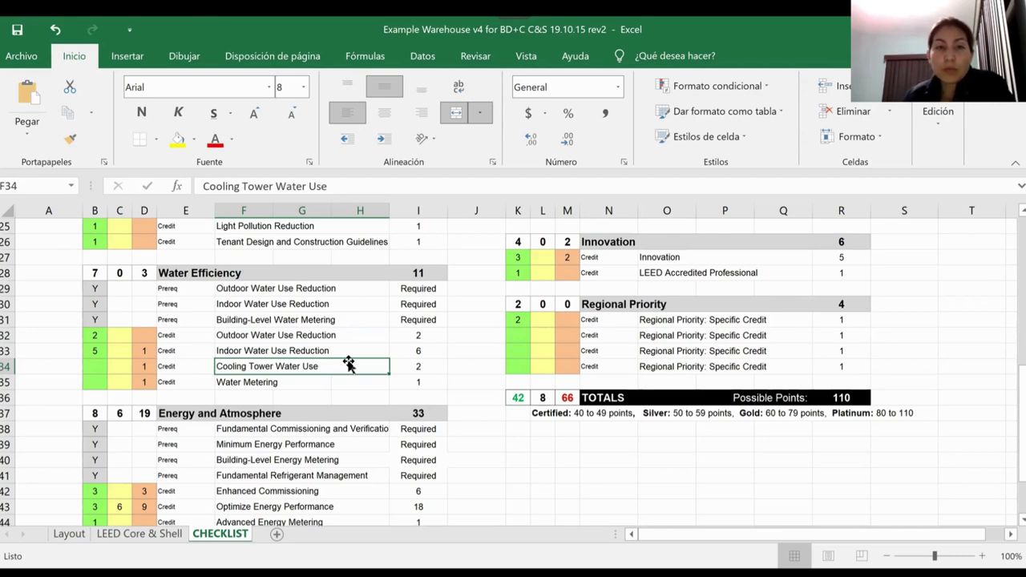
left_click(282, 378)
left_click(258, 380)
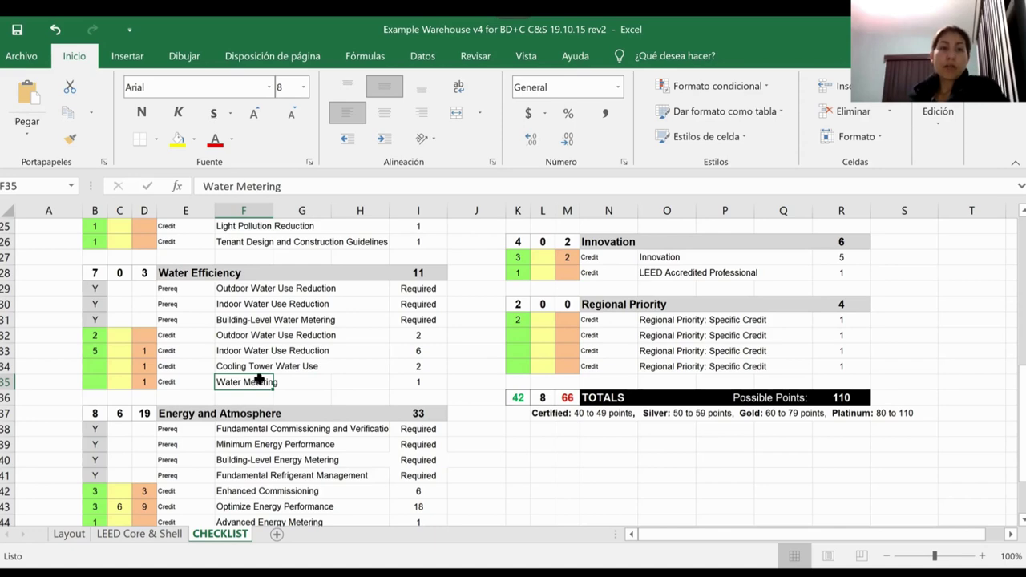
Step: Examine the Fundamental Commissioning and Verification and Minimum Energy Performance prerequisites alongside the Enhanced Commissioning credit in Energy and Atmosphere
scroll(97, 374, "down", 1)
scroll(96, 374, "down", 1)
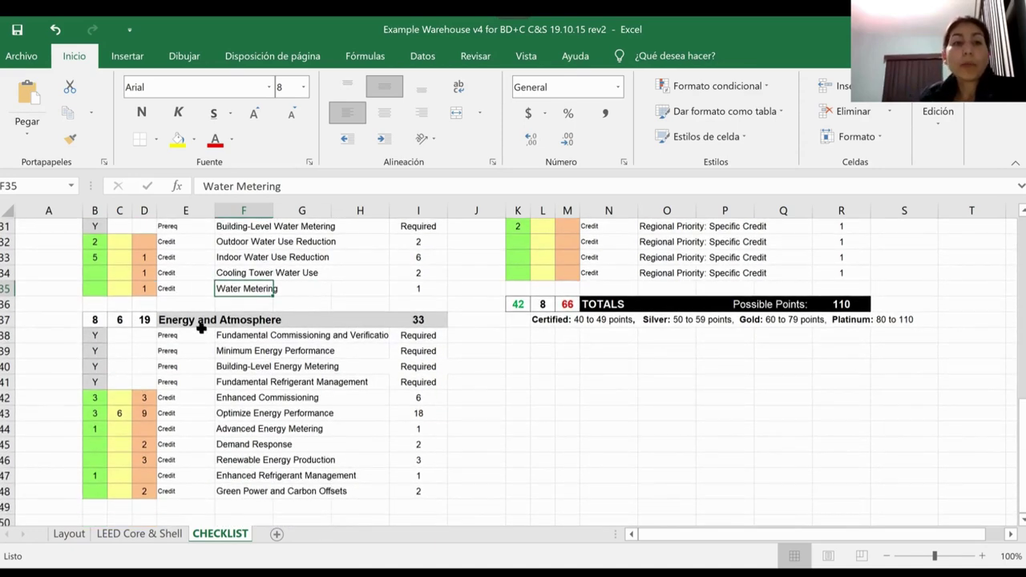
left_click(325, 336)
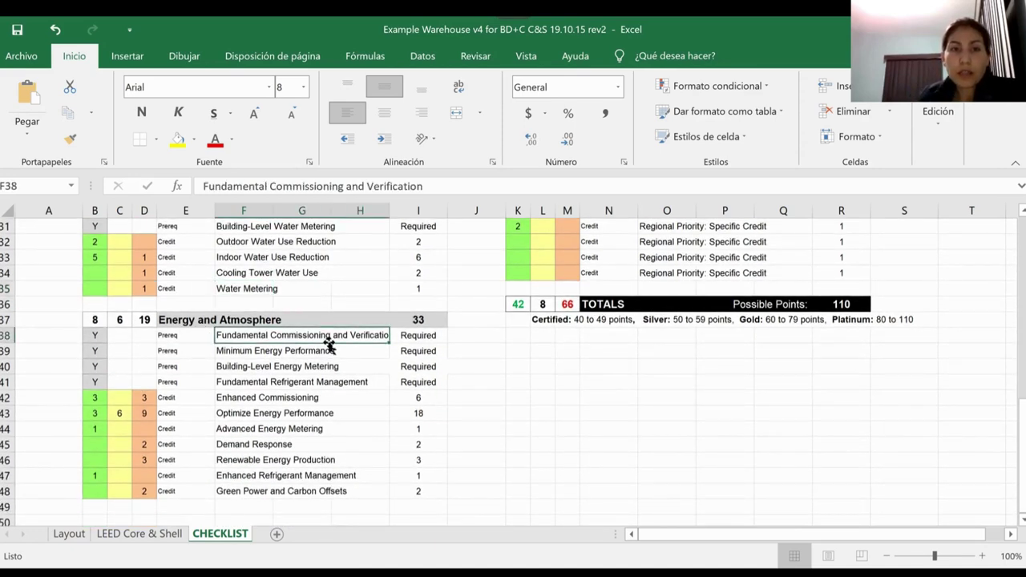
left_click(233, 397)
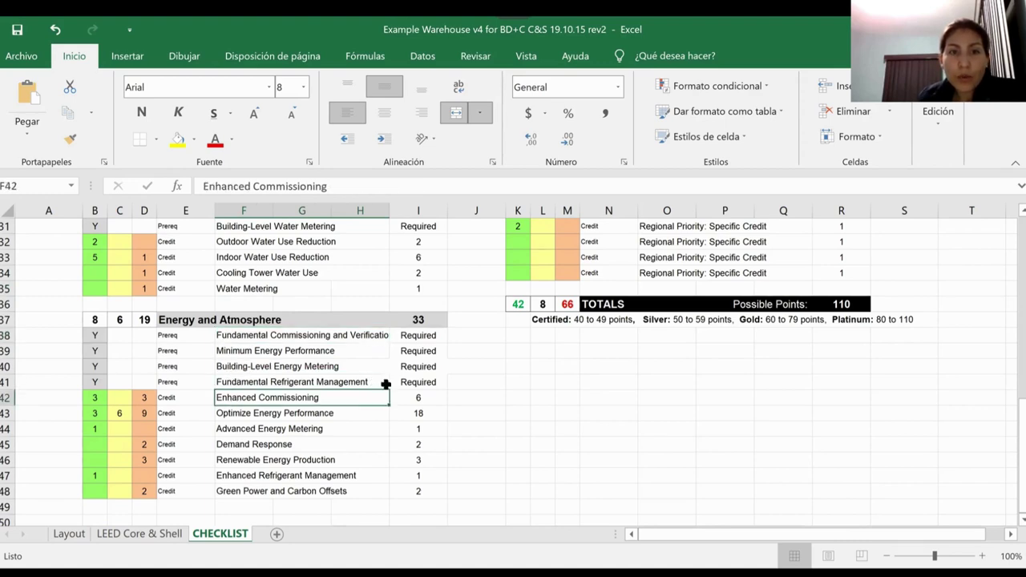
left_click(363, 351)
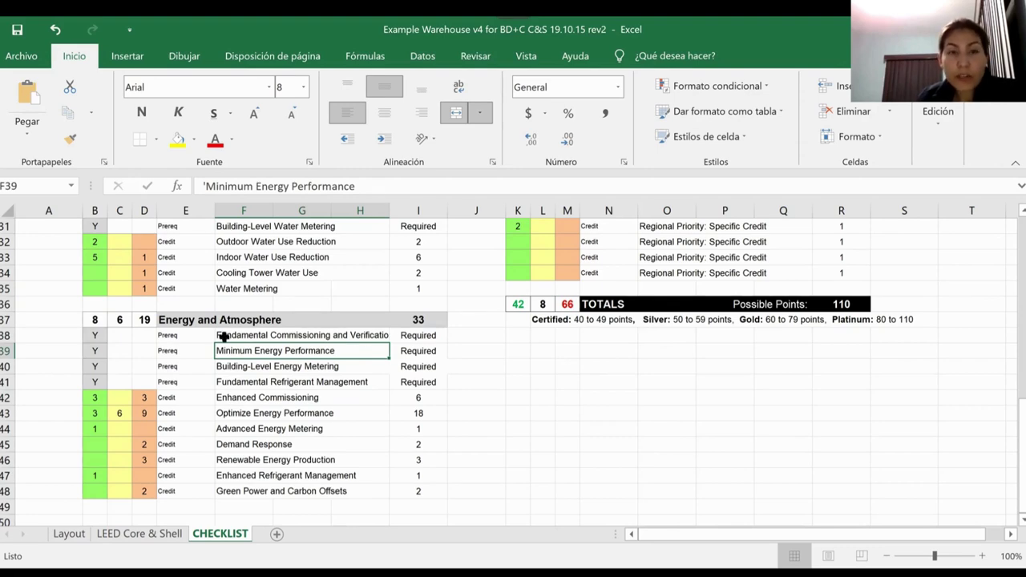
Step: Set the Optimize Energy Performance credit to 6 points in the Y column and 3 in the ? column
left_click(243, 413)
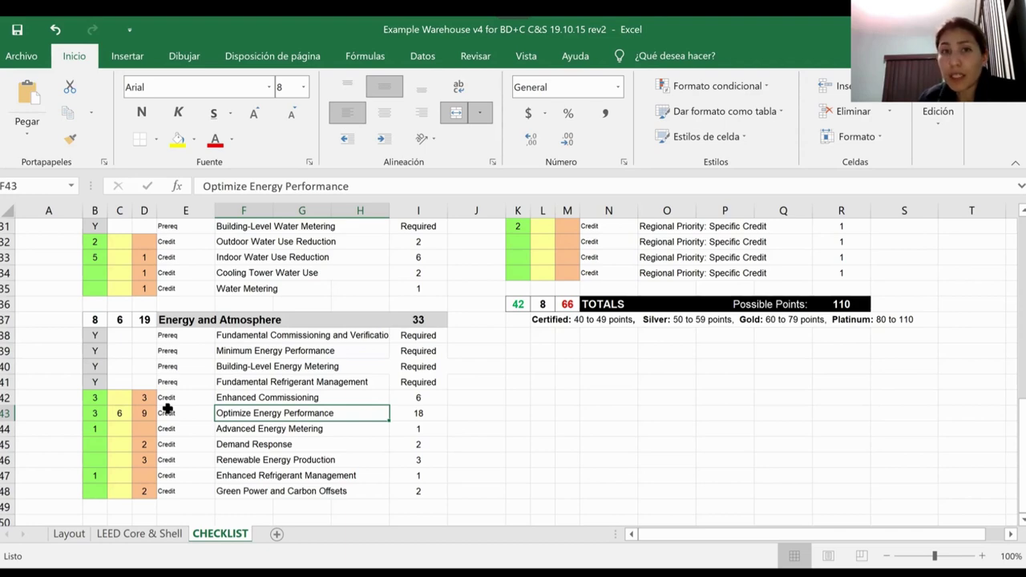
left_click(94, 412)
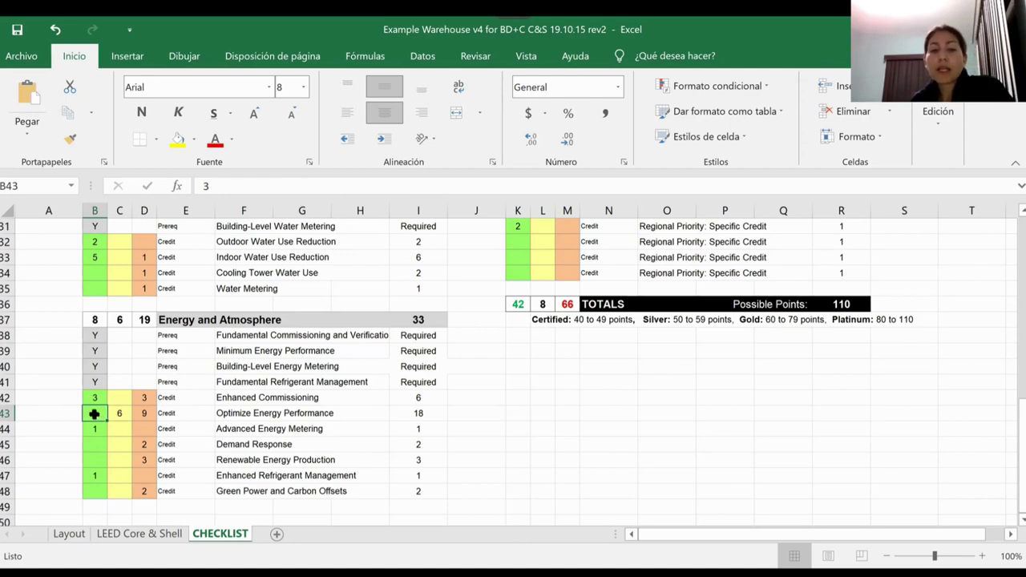
type("6")
left_click(117, 413)
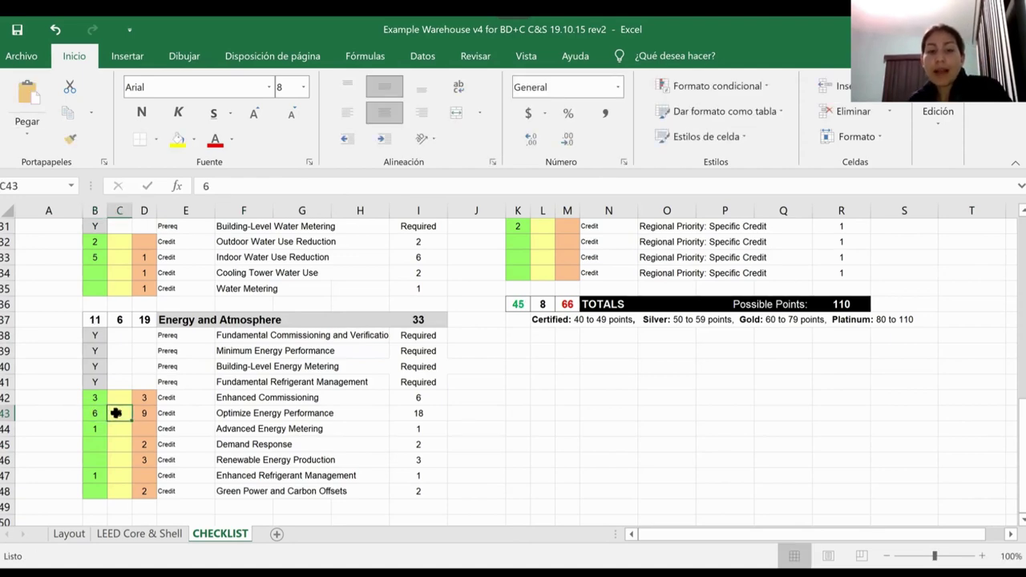
type("3")
left_click(596, 446)
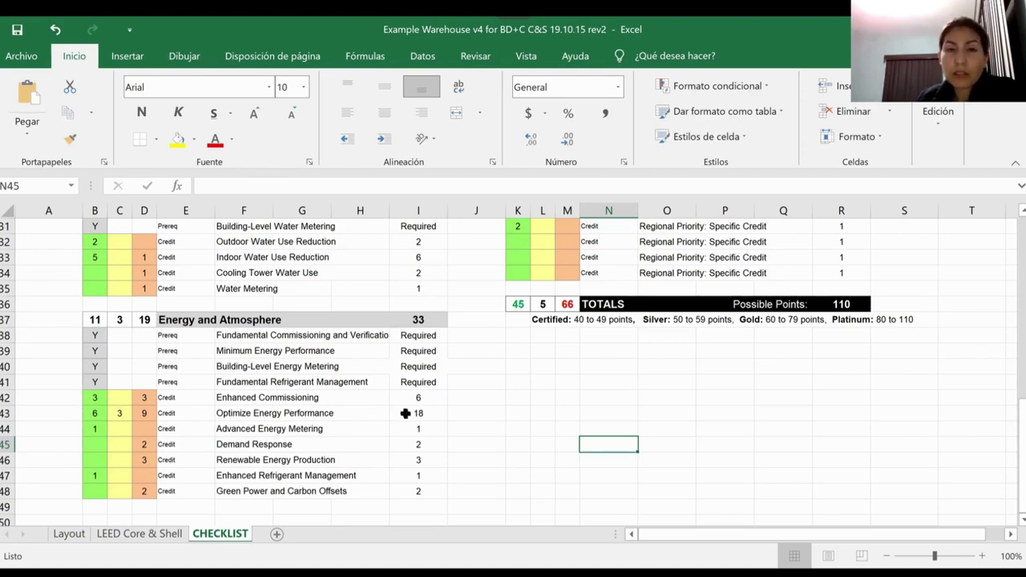
Step: Revisit the Fundamental Commissioning prerequisite and review the Energy and Atmosphere credits from Advanced Energy Metering to Green Power and Carbon Offsets
left_click(219, 335)
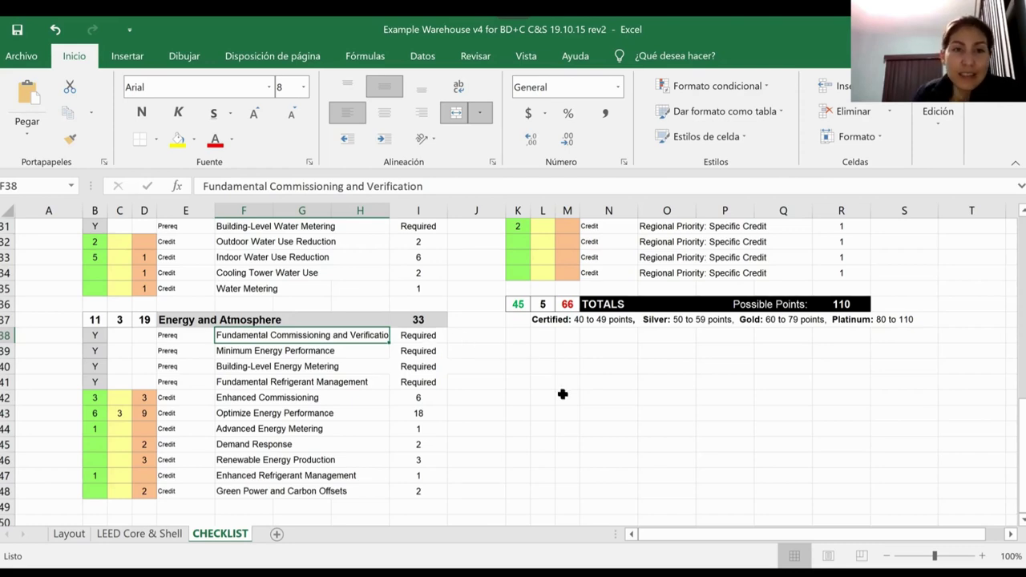
scroll(563, 393, "down", 1)
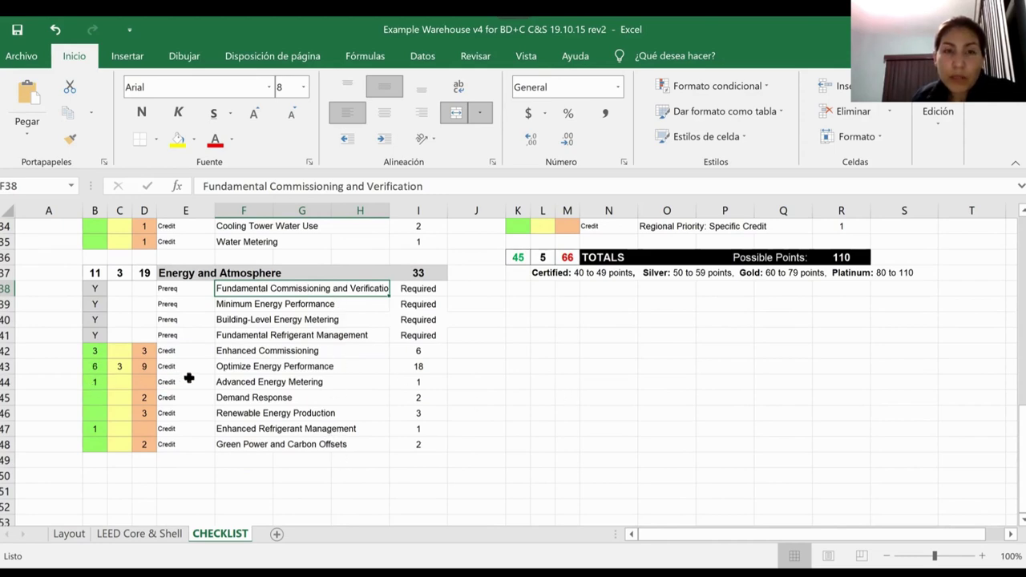
left_click(288, 385)
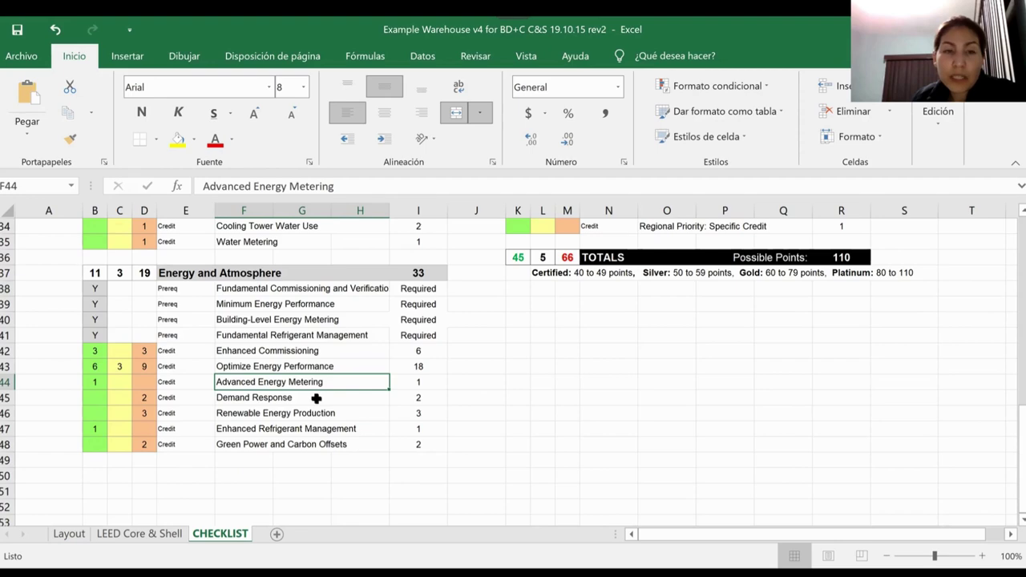
left_click(317, 400)
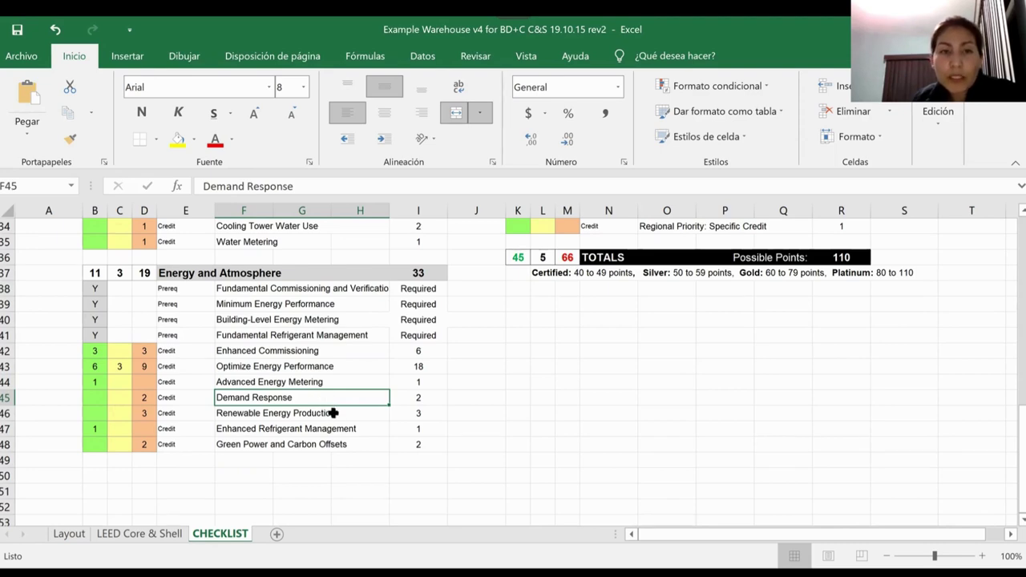
left_click(333, 412)
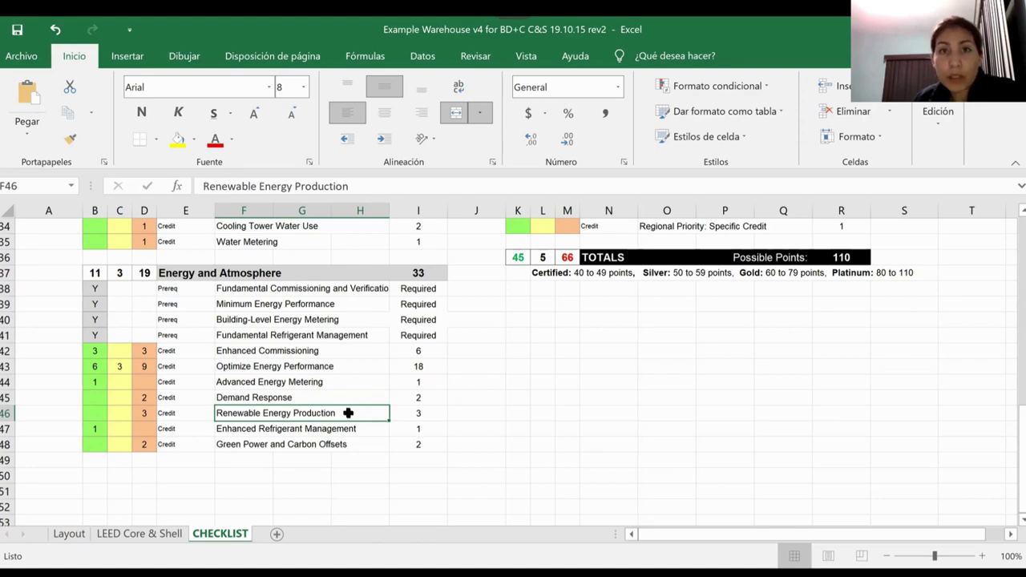
left_click(349, 428)
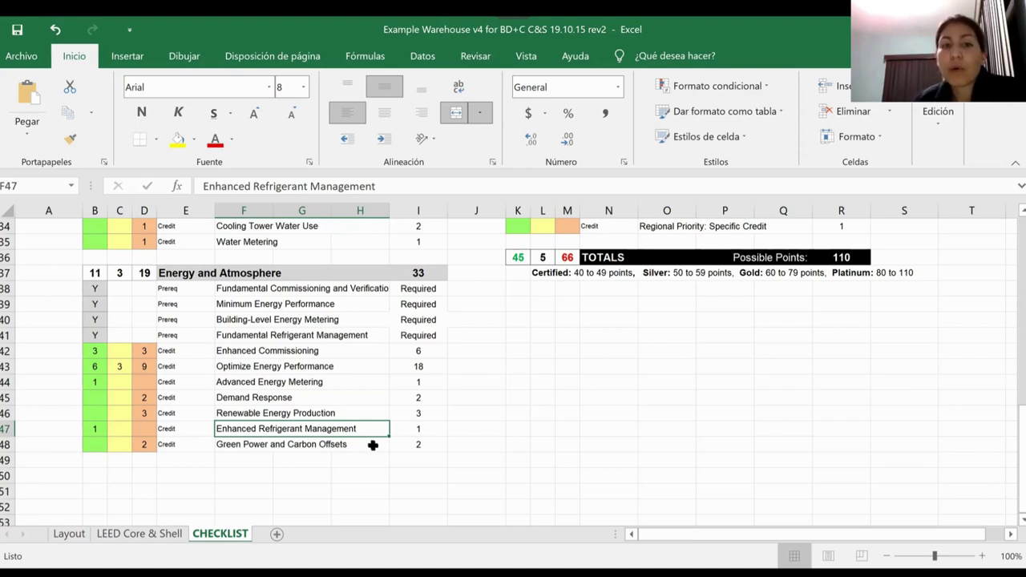
left_click(337, 447)
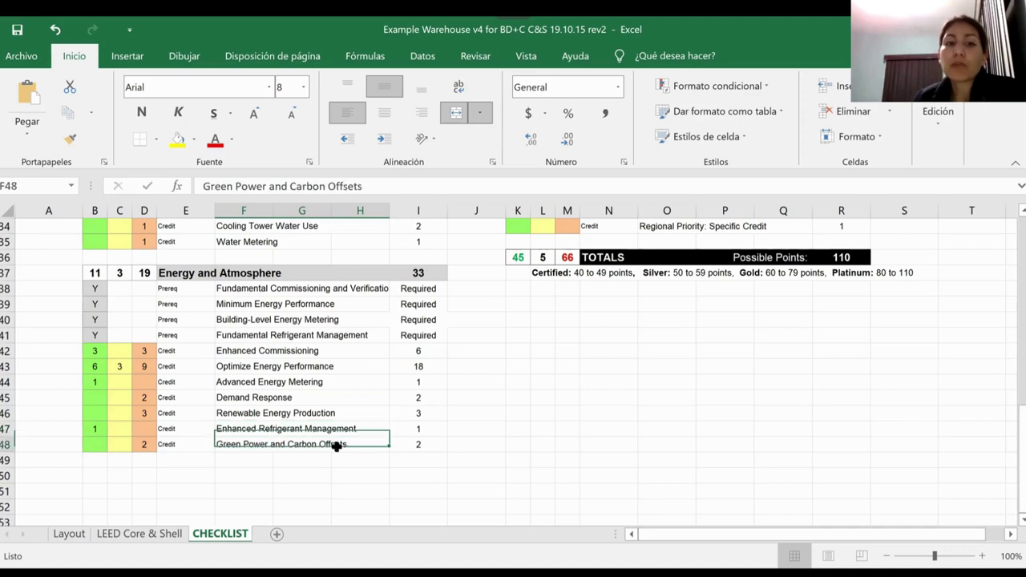
Step: Examine the Storage and Collection of Recyclables and Construction and Demolition Waste Management Planning prerequisites in Materials and Resources
scroll(860, 429, "up", 9)
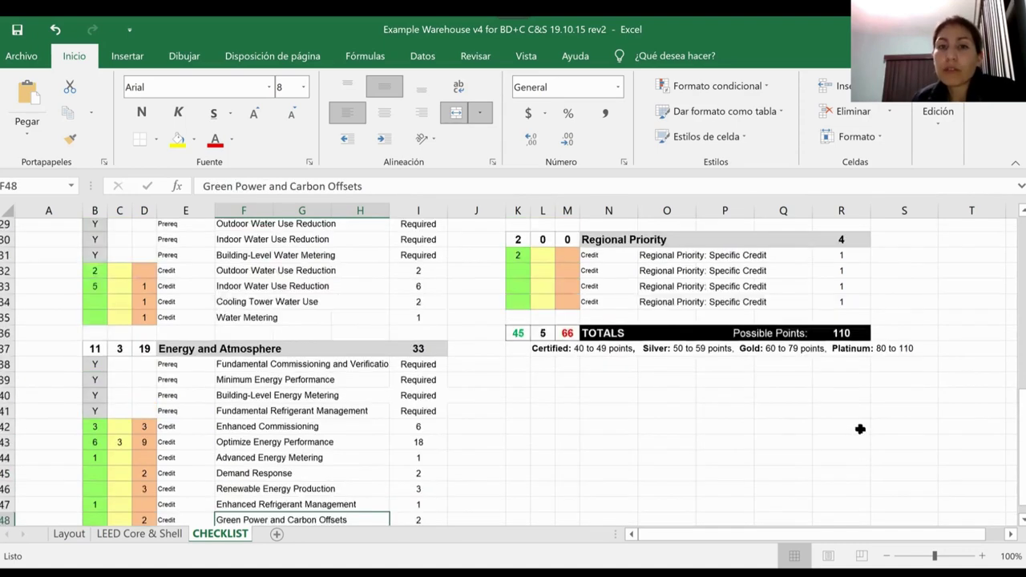
scroll(859, 429, "up", 2)
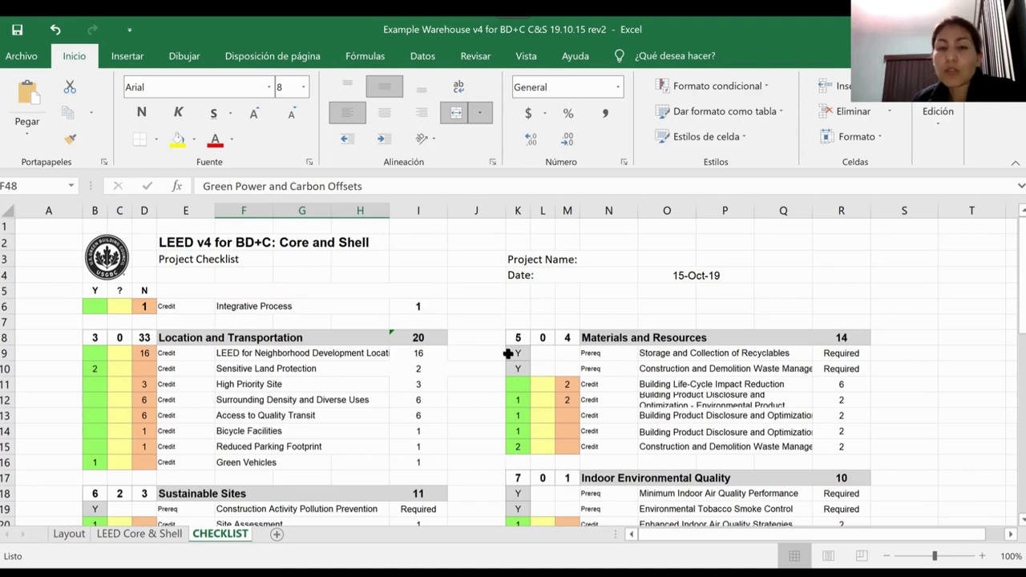
left_click(794, 356)
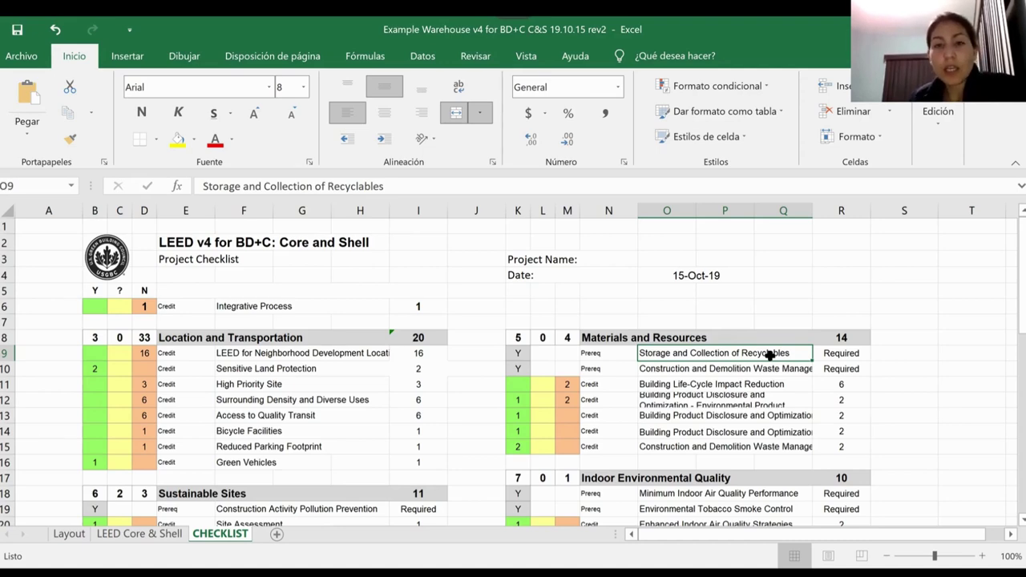
left_click(746, 369)
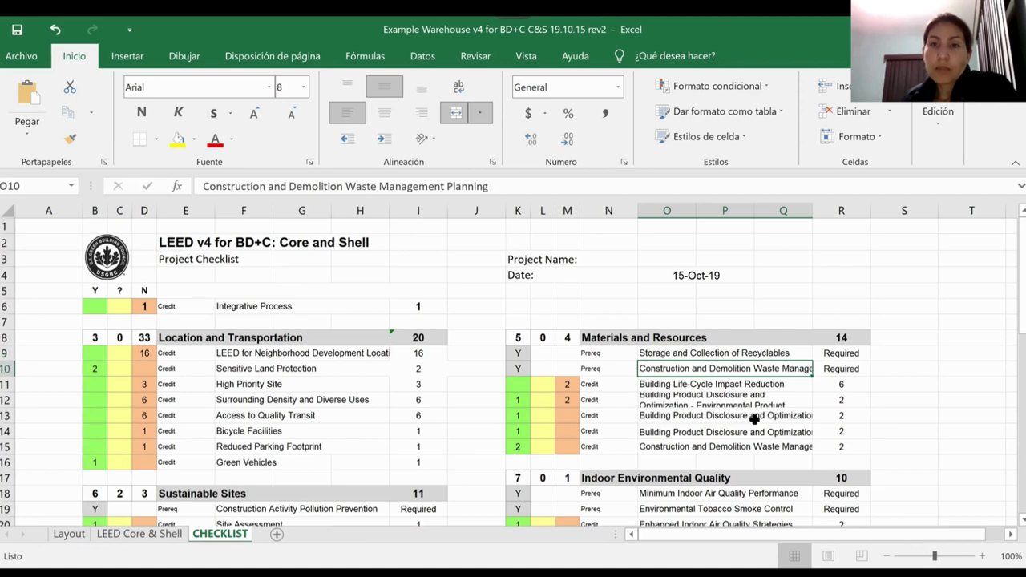
left_click(653, 355)
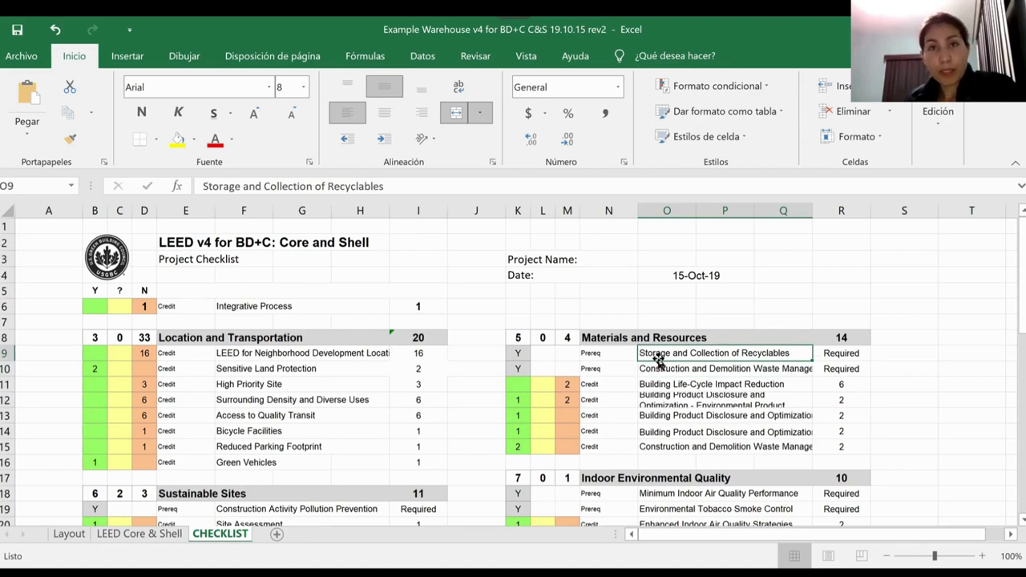
left_click(665, 370)
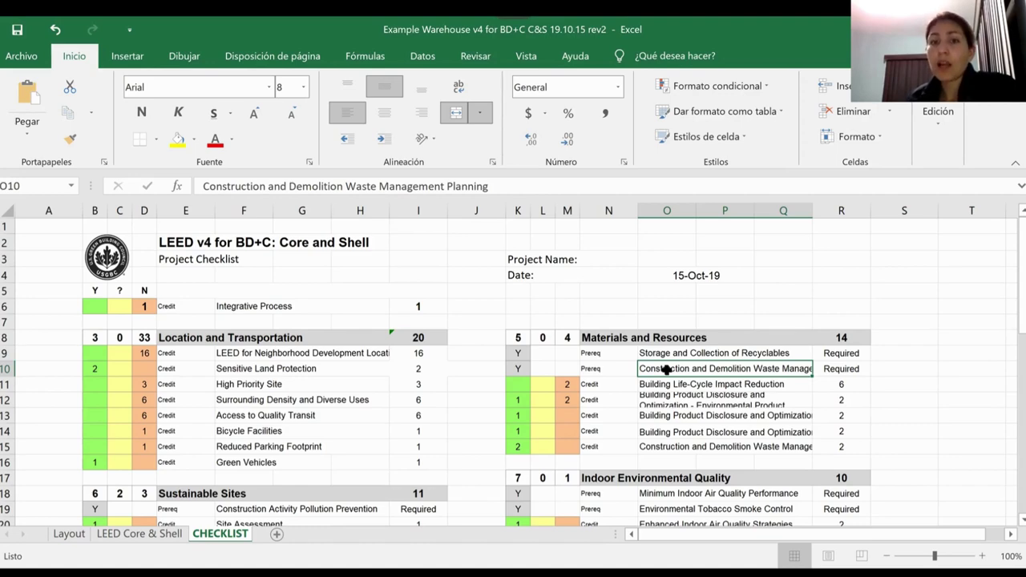
Step: Check the Construction and Demolition Waste Management credit and its Y points in Materials and Resources
left_click(665, 448)
left_click(518, 447)
left_click_drag(551, 450, 789, 447)
left_click(789, 449)
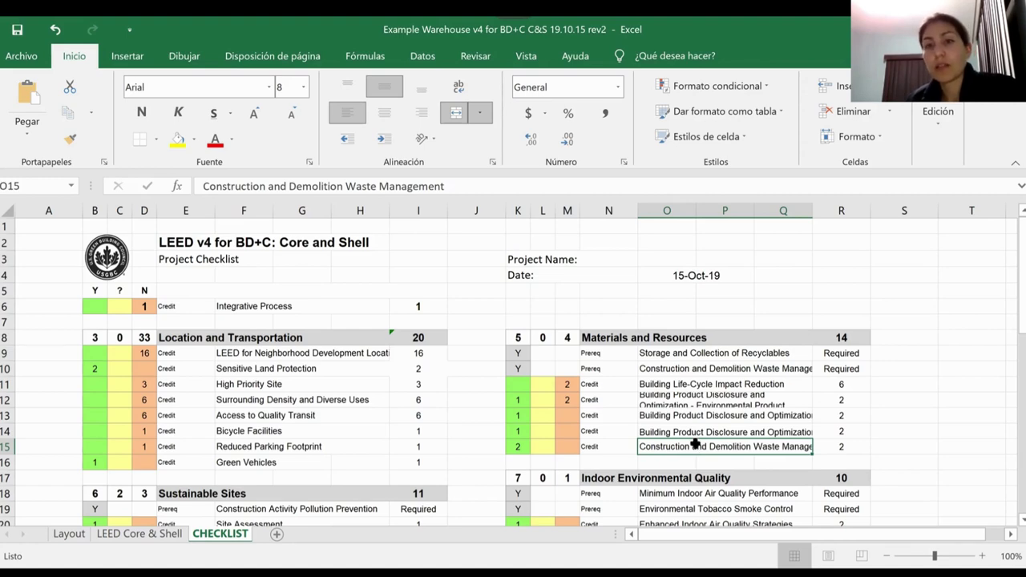
Step: Review the Building Product Disclosure and Optimization credits and the Building Life-Cycle Impact Reduction credit in Materials and Resources
left_click_drag(704, 433, 668, 396)
left_click_drag(669, 395, 655, 411)
left_click(654, 385)
left_click(753, 384)
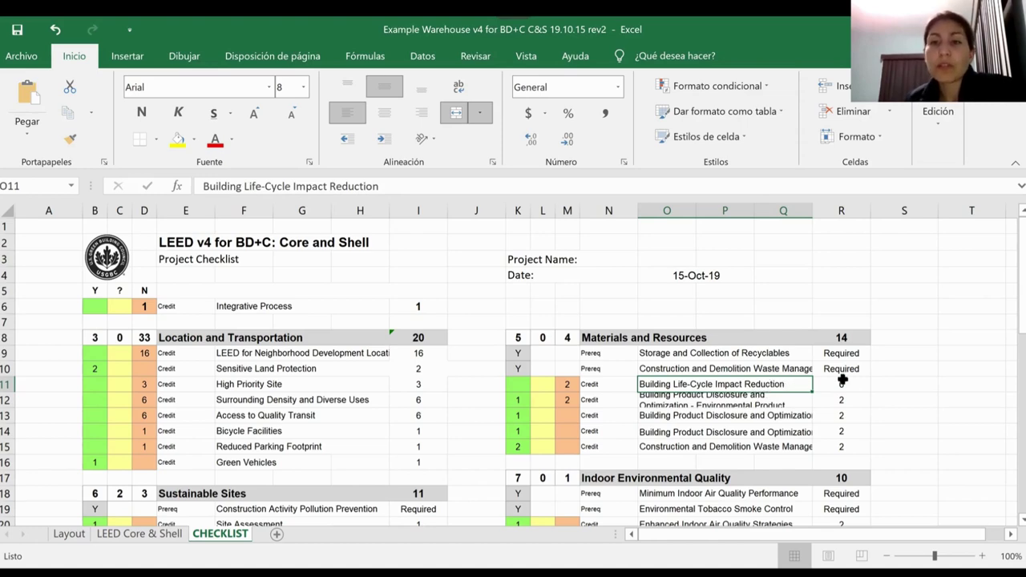
left_click(737, 398)
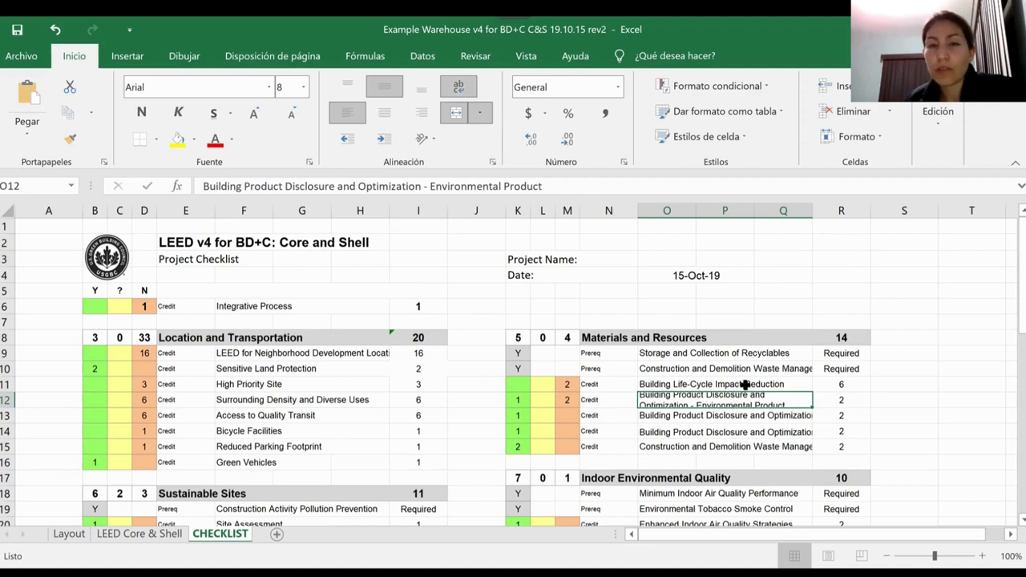
left_click(746, 384)
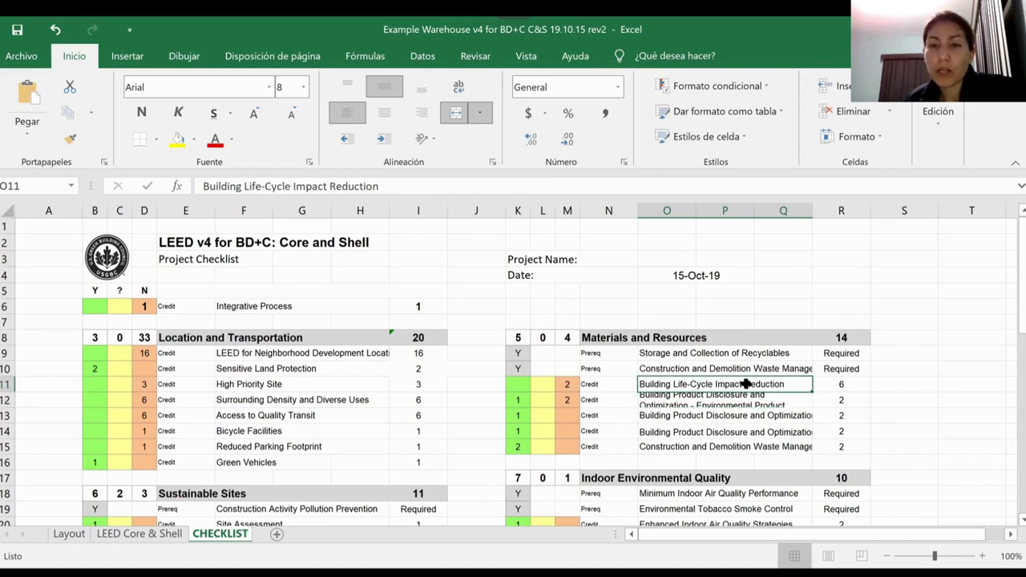
Step: Go through the Environmental Product, Sourcing of Raw Materials and Material Ingredients credits in Materials and Resources, alongside Building Life-Cycle Impact Reduction
left_click(742, 398)
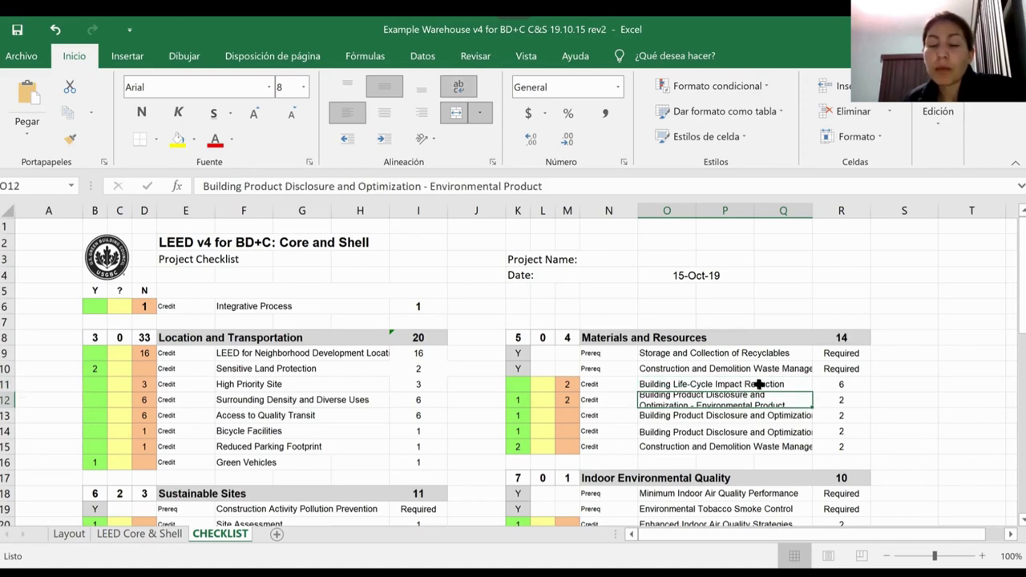
left_click(753, 385)
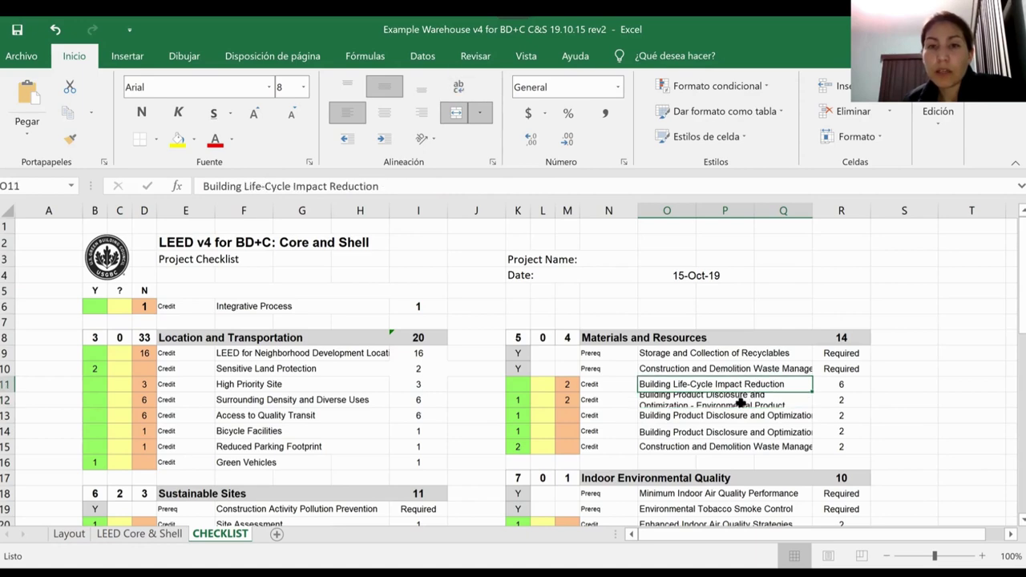
left_click_drag(719, 398, 690, 431)
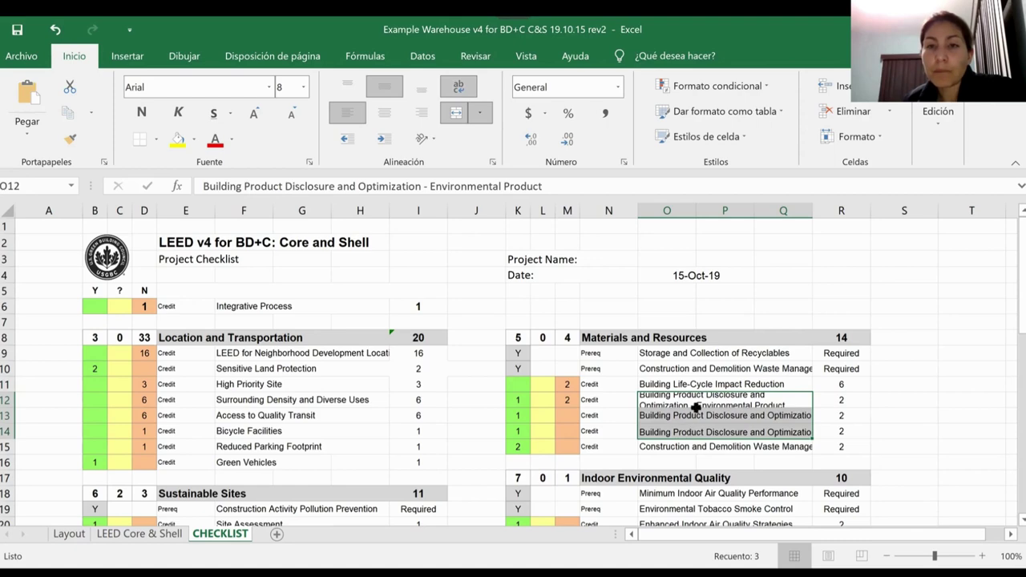
left_click(696, 405)
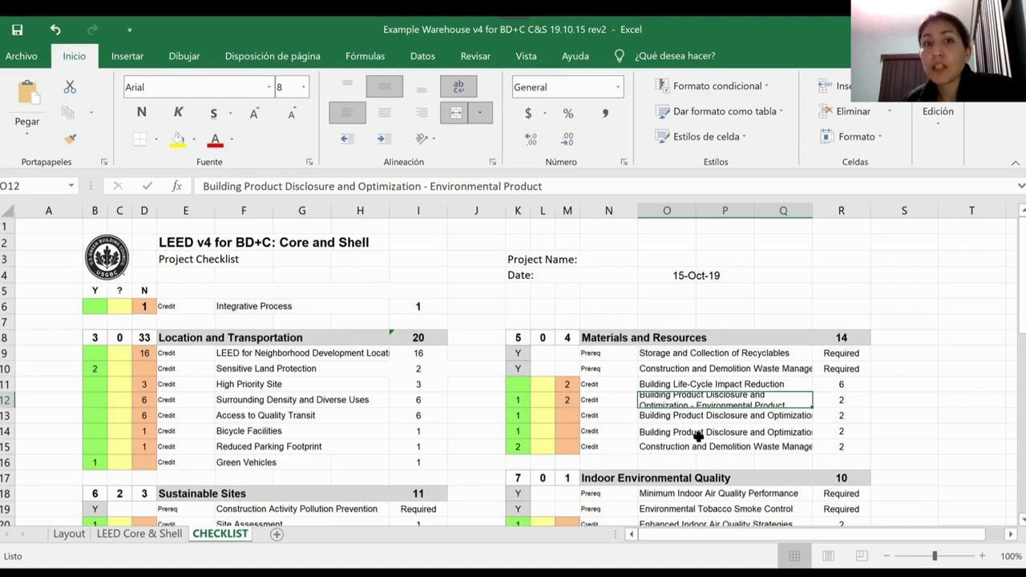
left_click(701, 418)
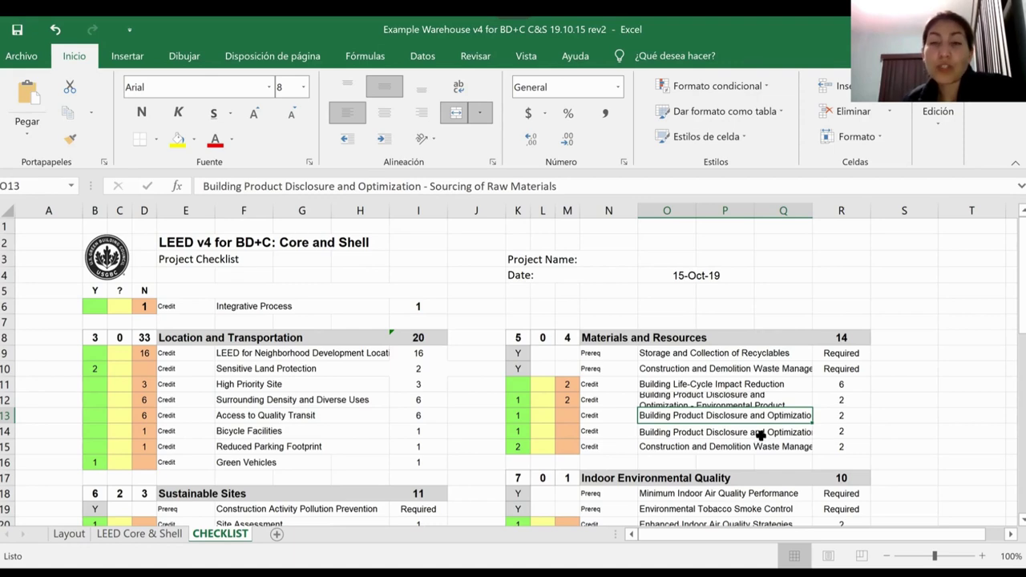
left_click(761, 433)
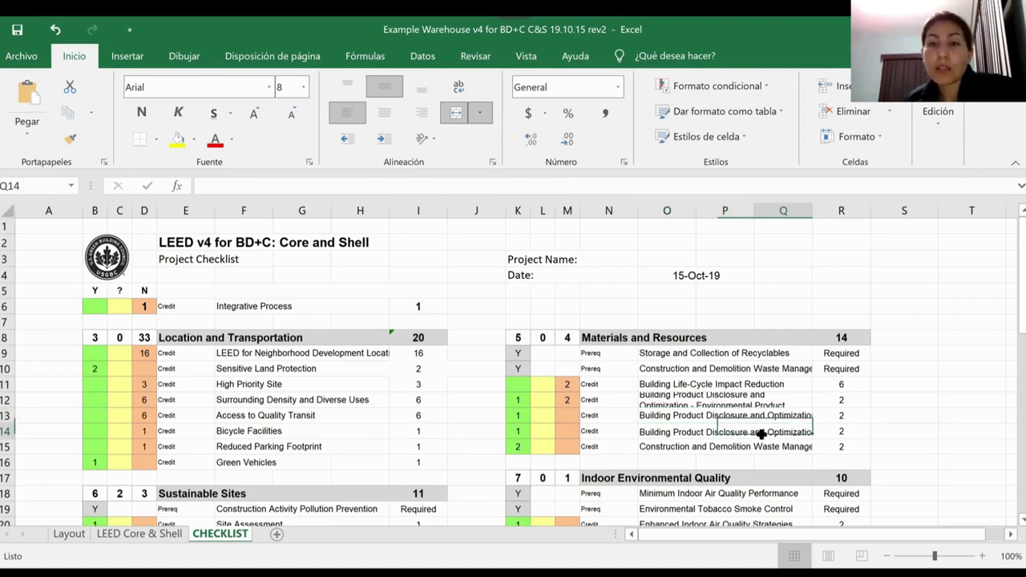
left_click(673, 434)
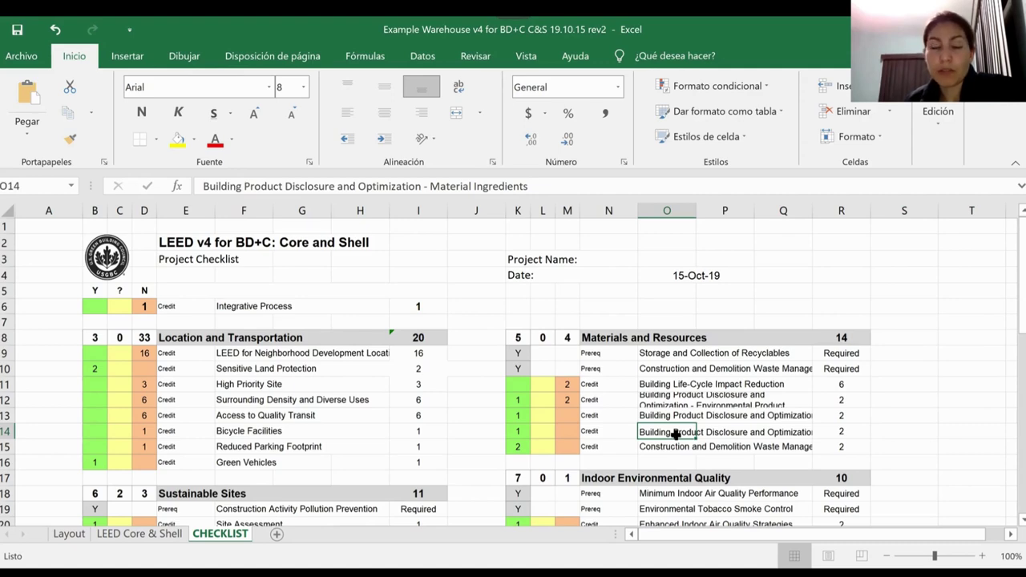
Step: Examine the Minimum Indoor Air Quality Performance and Environmental Tobacco Smoke Control prerequisites in Indoor Environmental Quality
scroll(676, 433, "down", 4)
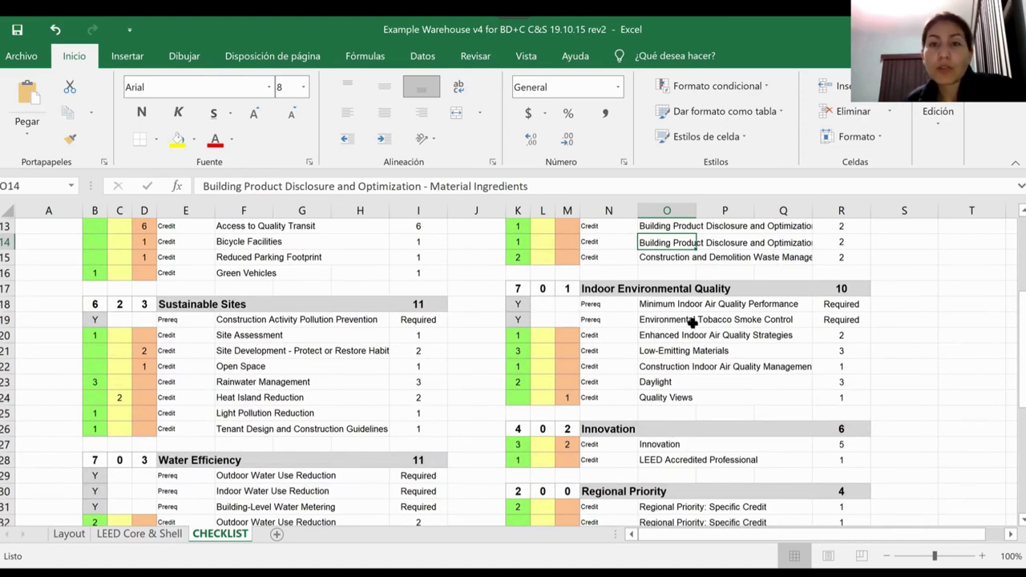
left_click(752, 304)
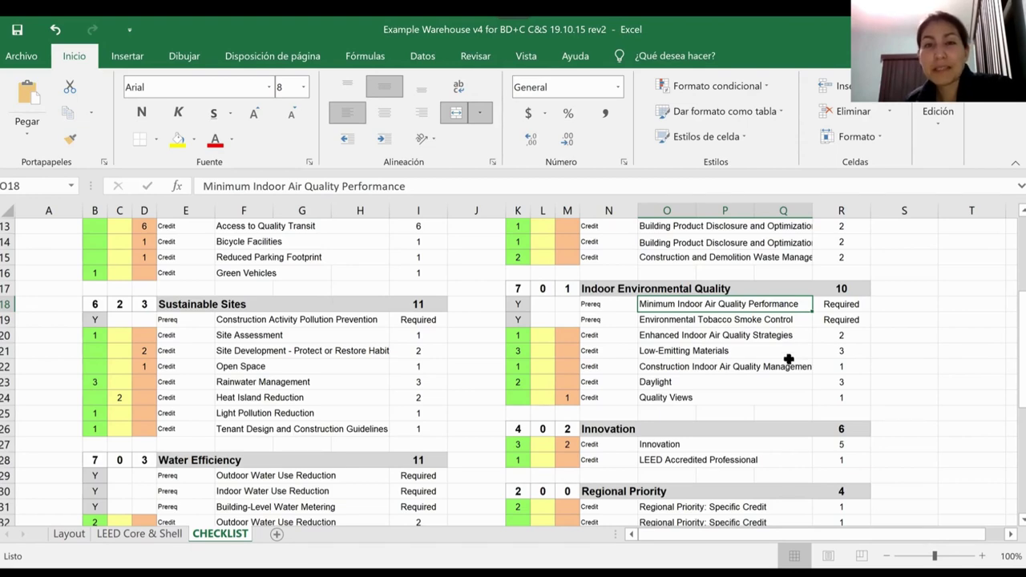
left_click(683, 324)
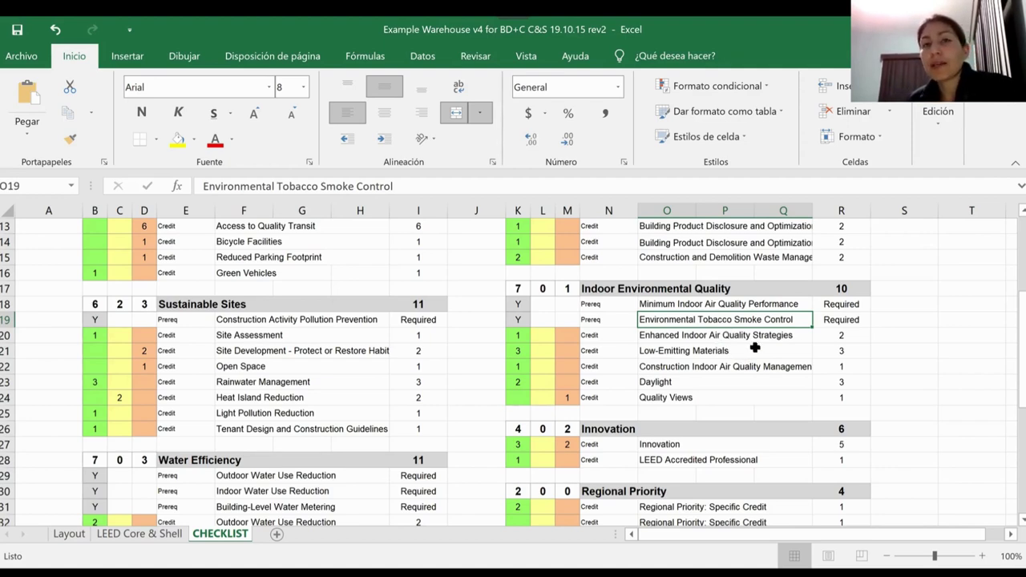
left_click(723, 304)
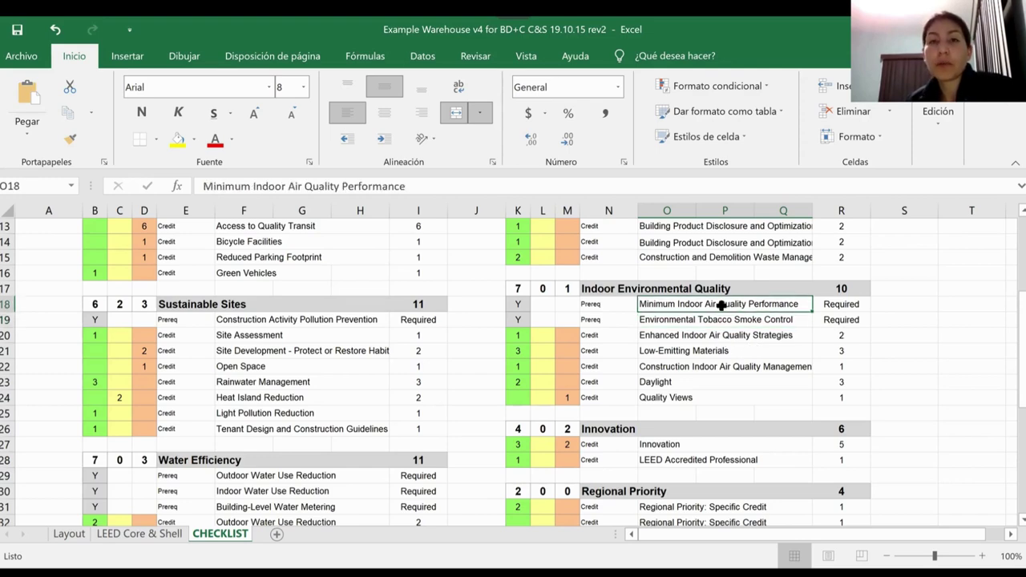
Step: Review the Enhanced Indoor Air Quality Strategies, Low-Emitting Materials and Construction Indoor Air Quality Management Plan credits in Indoor Environmental Quality
left_click(710, 337)
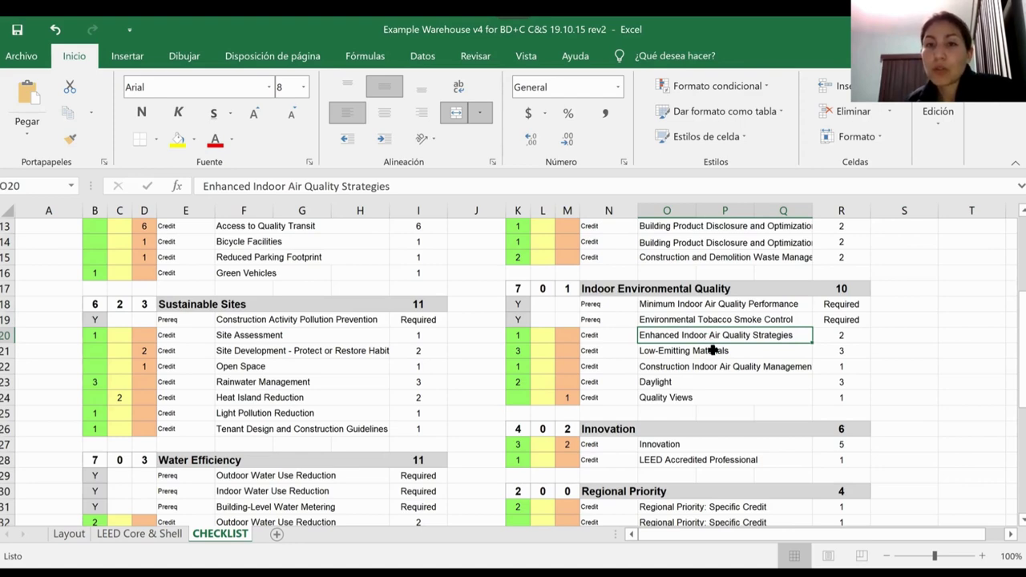
left_click(712, 349)
scroll(712, 350, "down", 1)
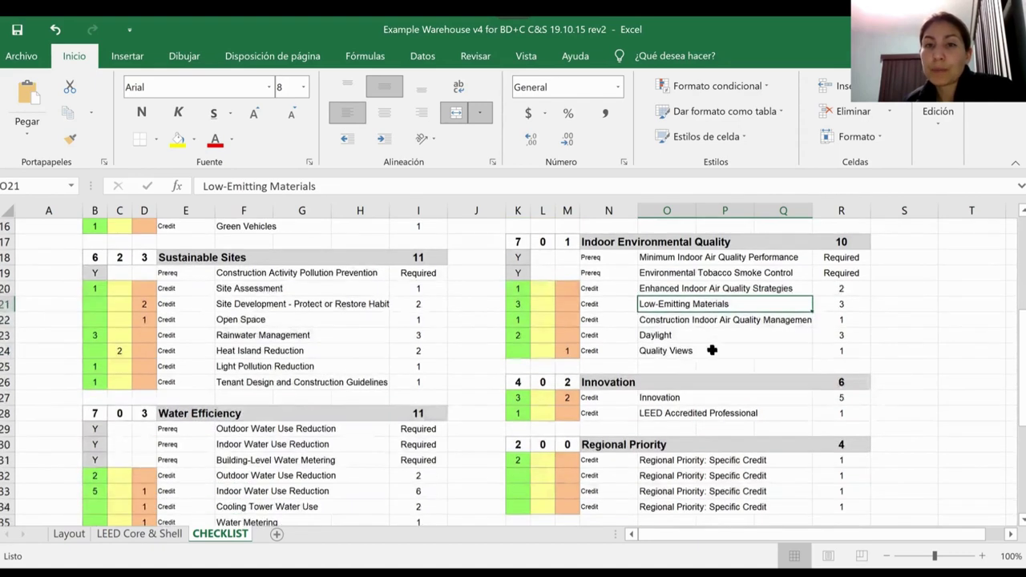
scroll(712, 350, "down", 1)
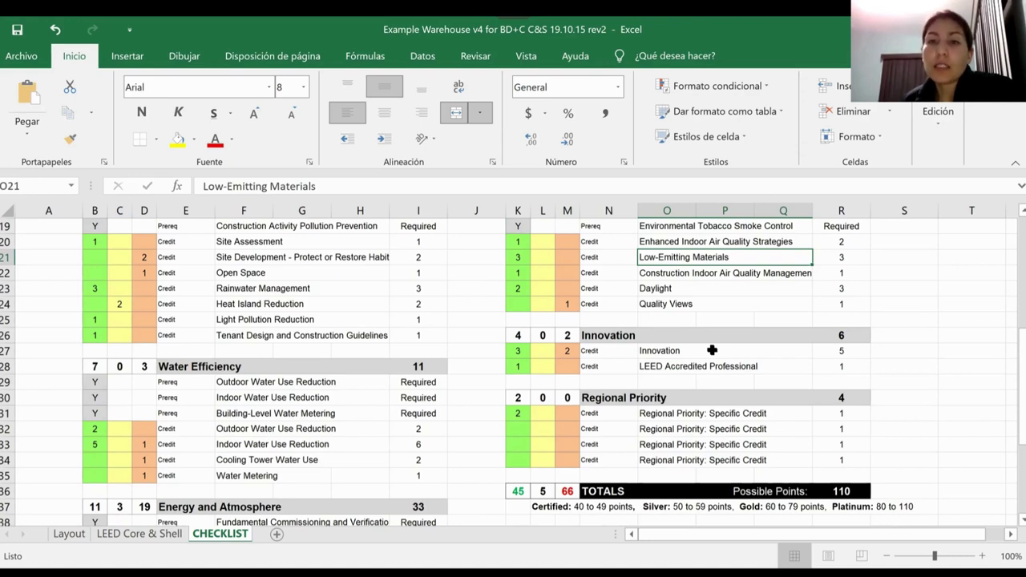
left_click(697, 273)
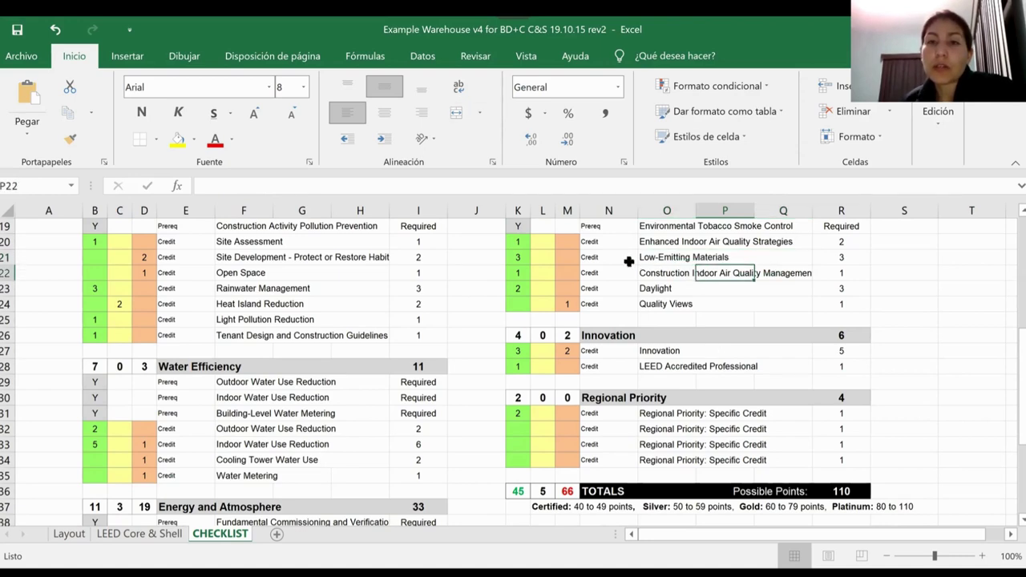
left_click(672, 273)
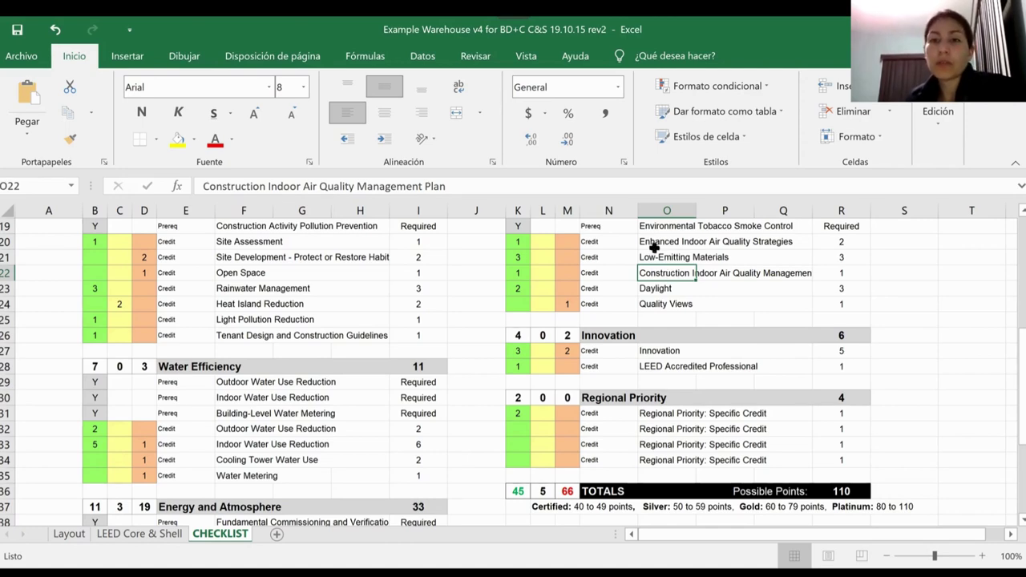
Step: Check the Innovation credit and its possible points, and look over the Regional Priority credits against the other categories
scroll(786, 307, "down", 1)
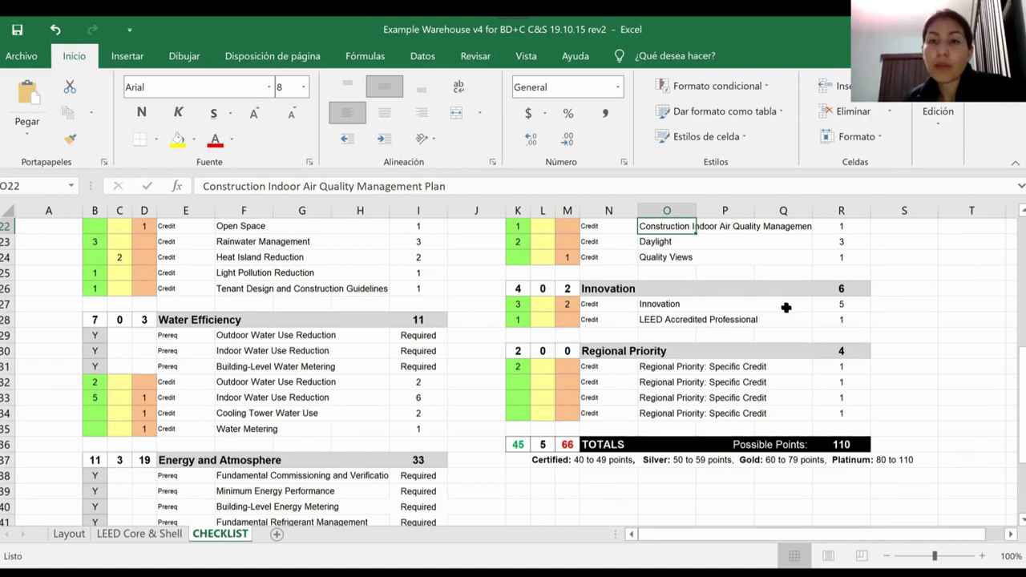
left_click(713, 307)
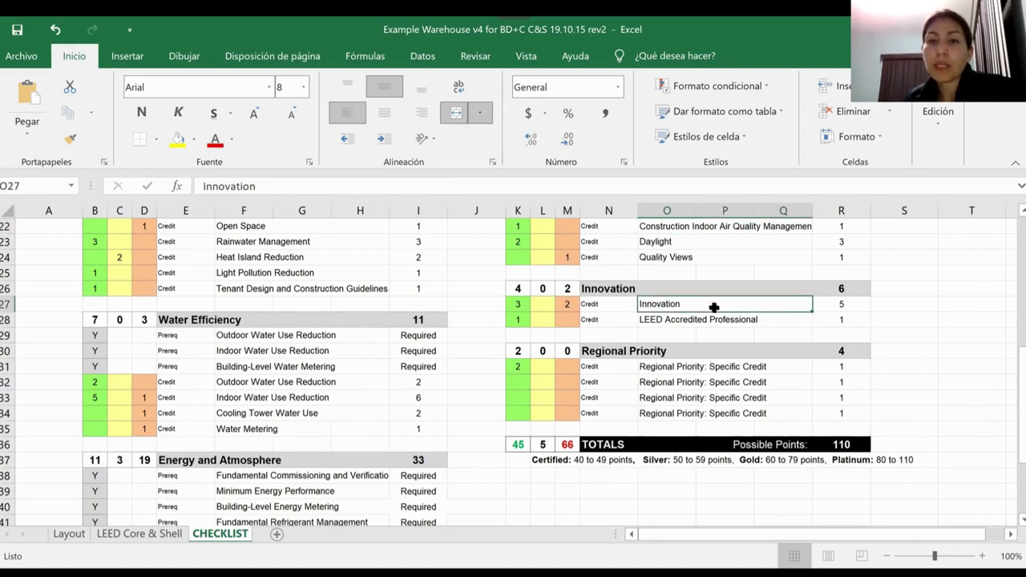
left_click(855, 305)
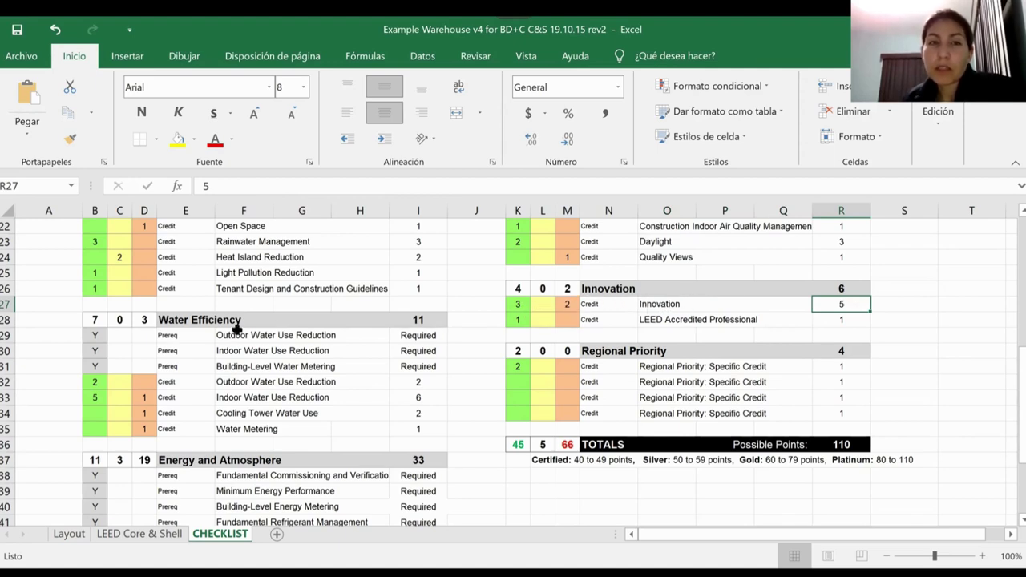
scroll(260, 437, "up", 2)
scroll(260, 437, "up", 3)
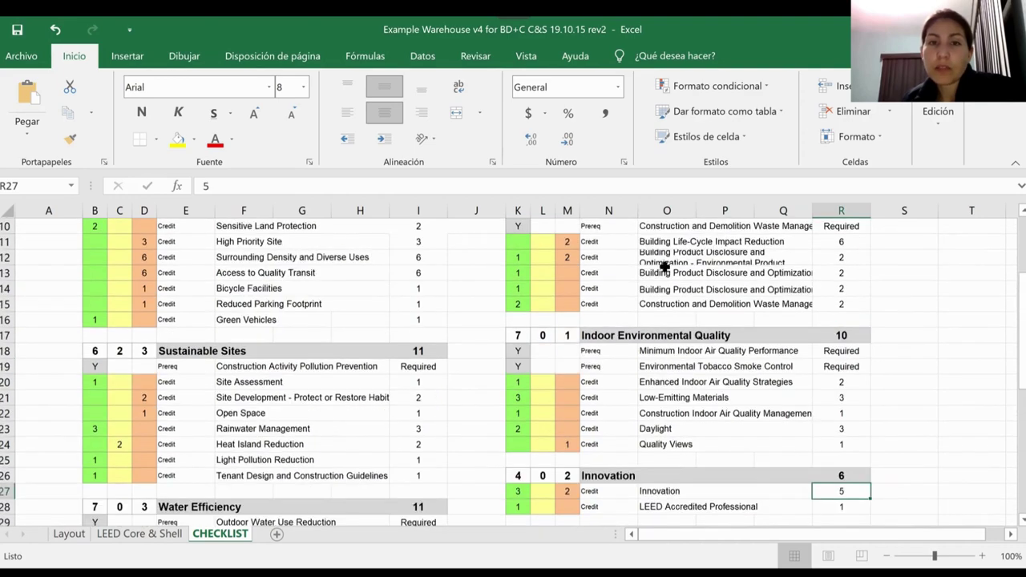
scroll(246, 340, "down", 2)
scroll(245, 340, "down", 2)
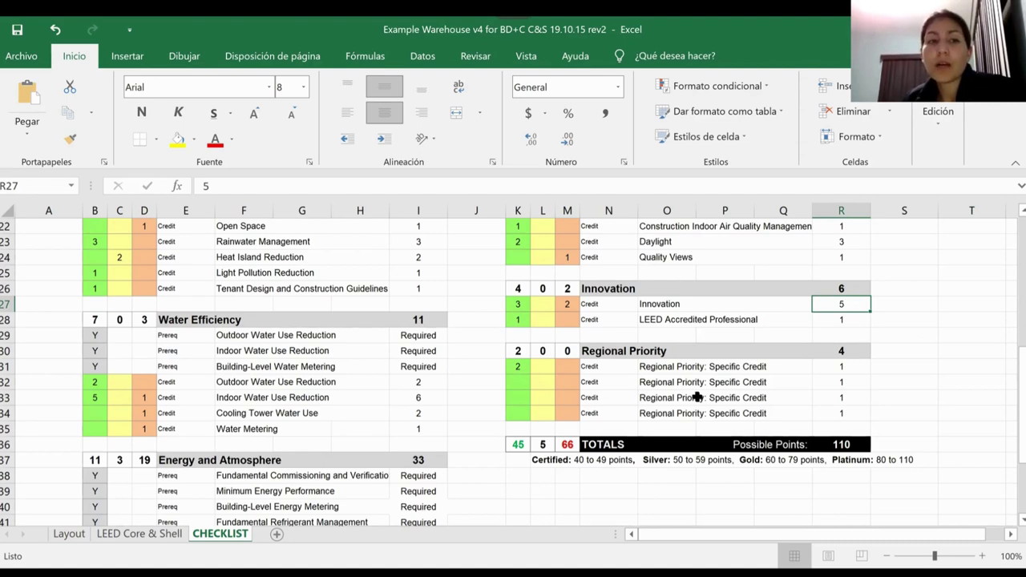
Step: Look over the whole checklist once more, down to Energy and Atmosphere, and open the LEED Core & Shell soft-cost sheet
scroll(697, 396, "up", 7)
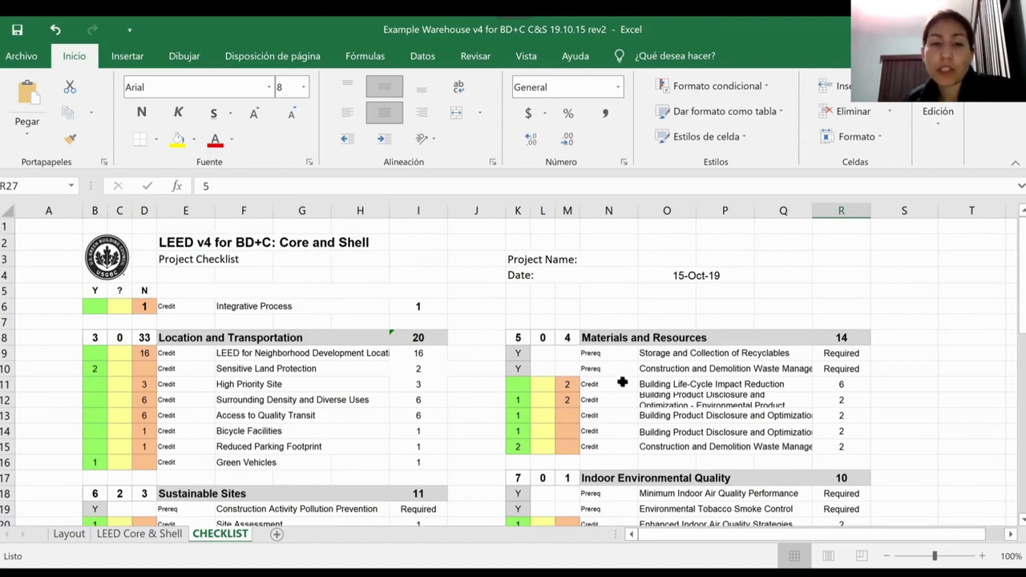
scroll(622, 383, "down", 6)
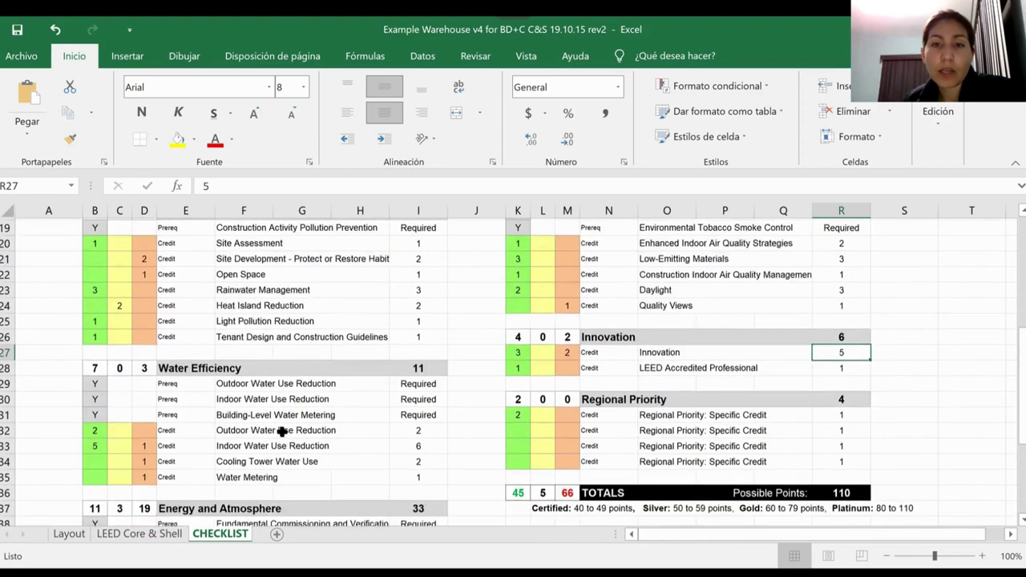
scroll(282, 432, "down", 4)
scroll(282, 431, "down", 2)
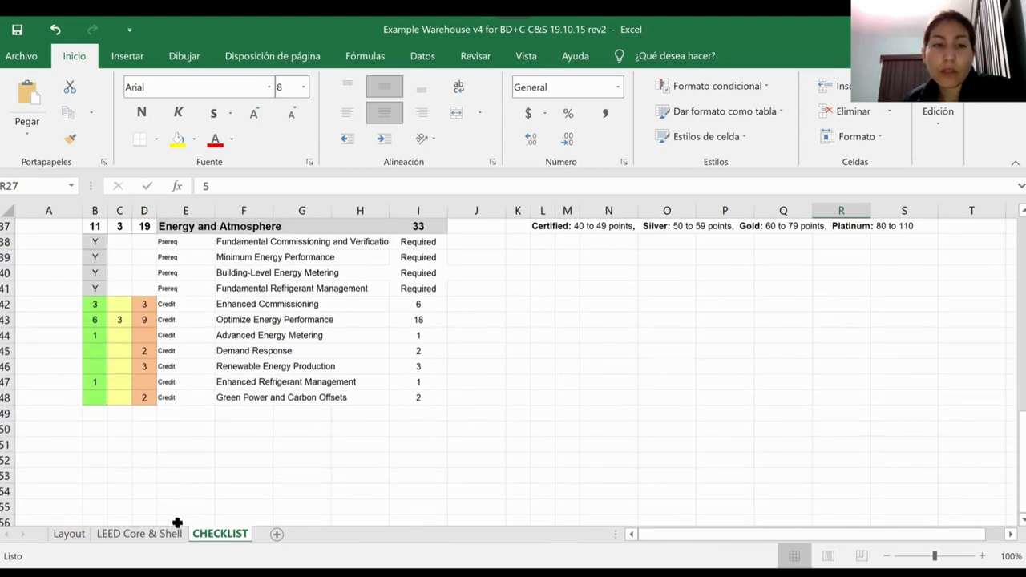
left_click(139, 534)
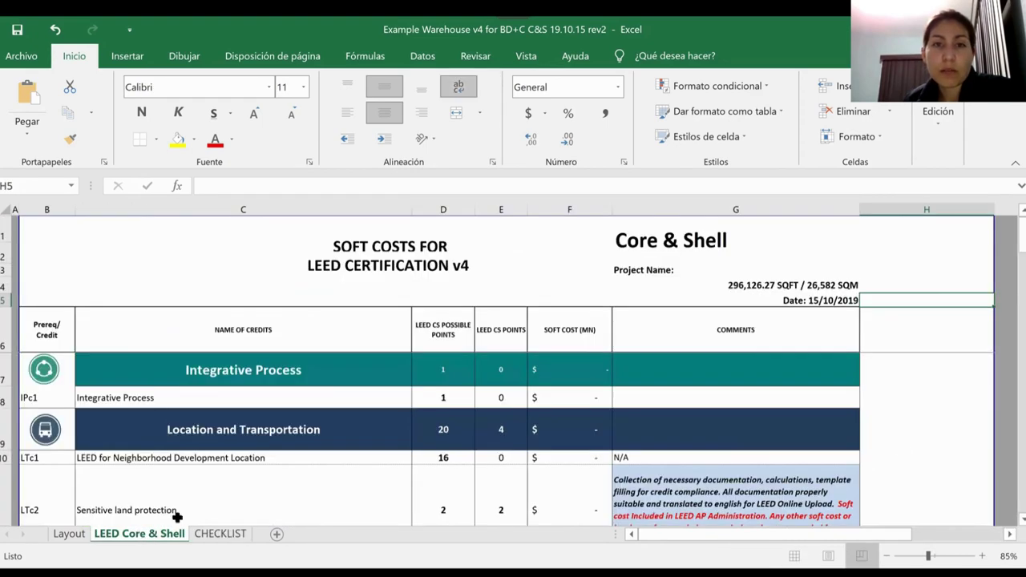